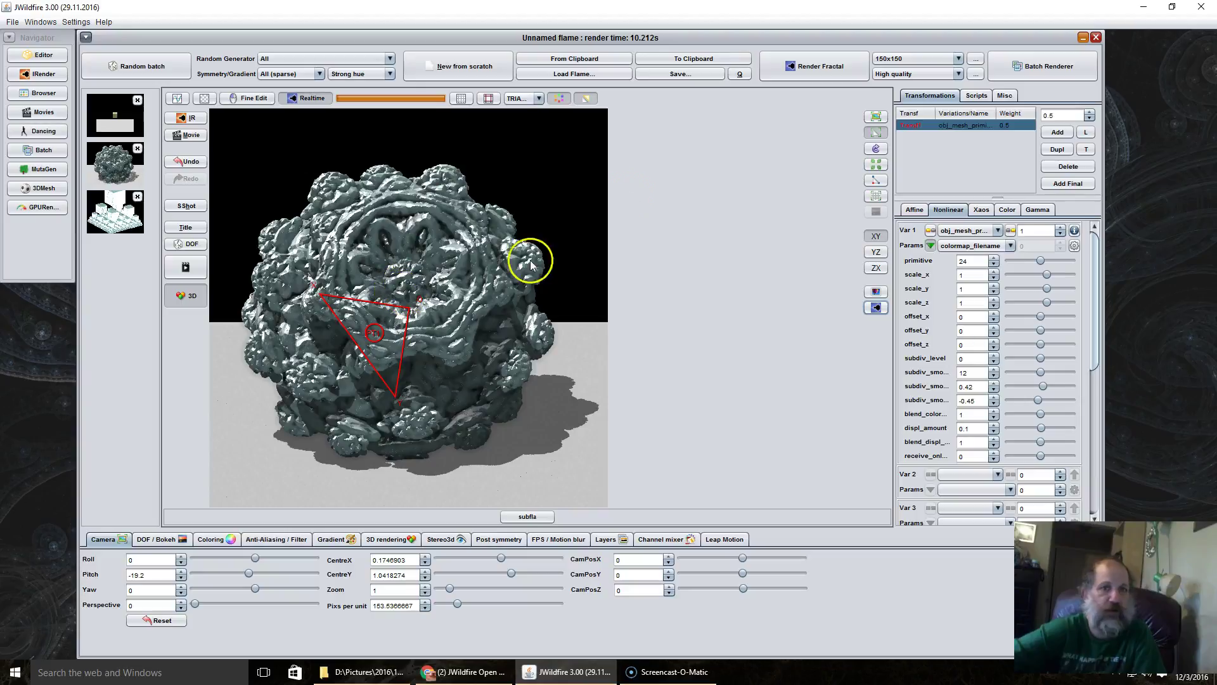
- Keep obj_mesh_primitive on Var 1 and set its primitive to 5 to render a cube
click(976, 238)
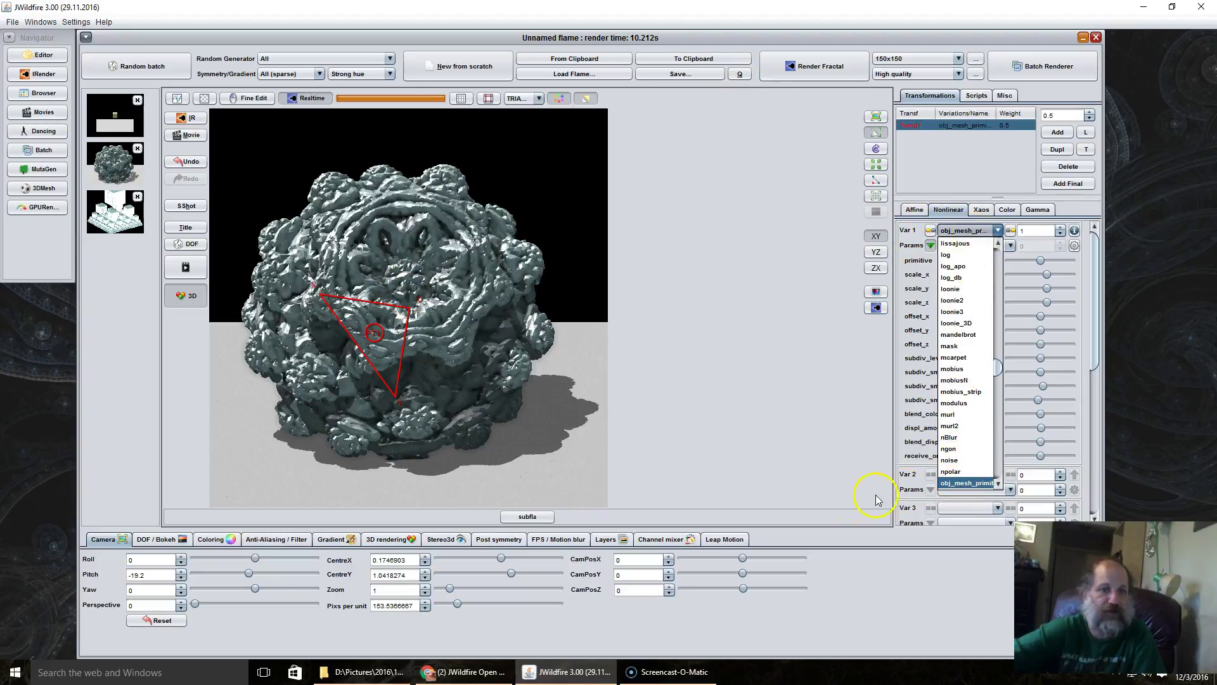
click(752, 451)
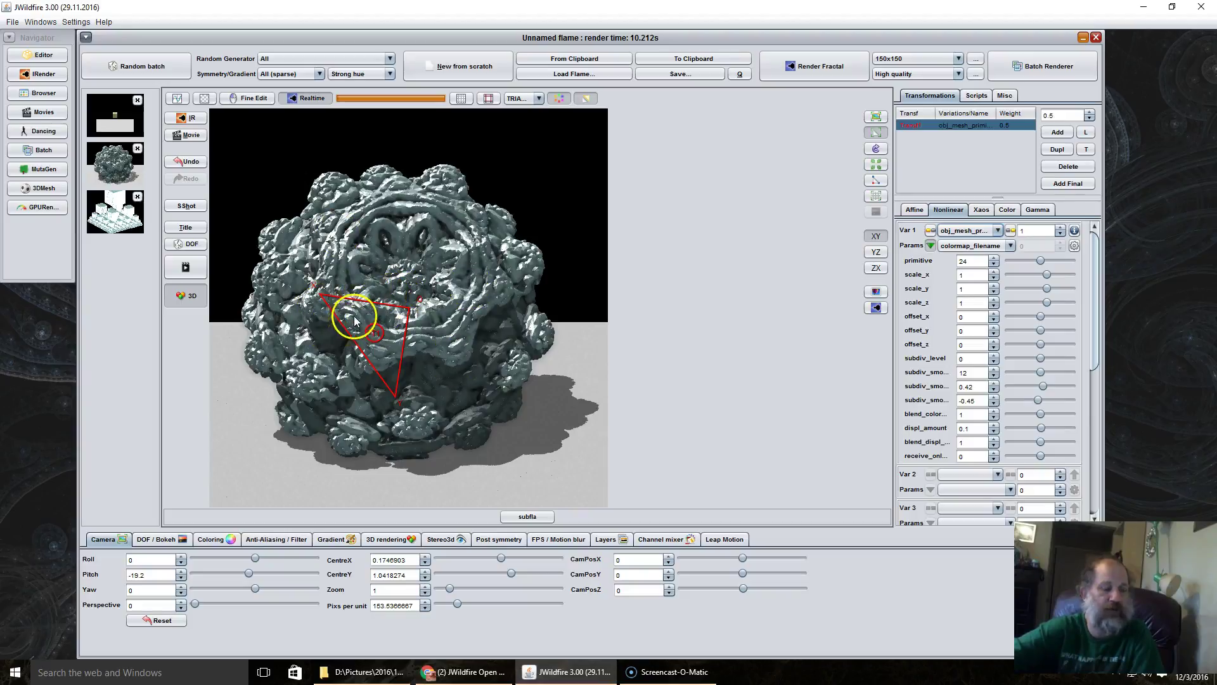
click(977, 260)
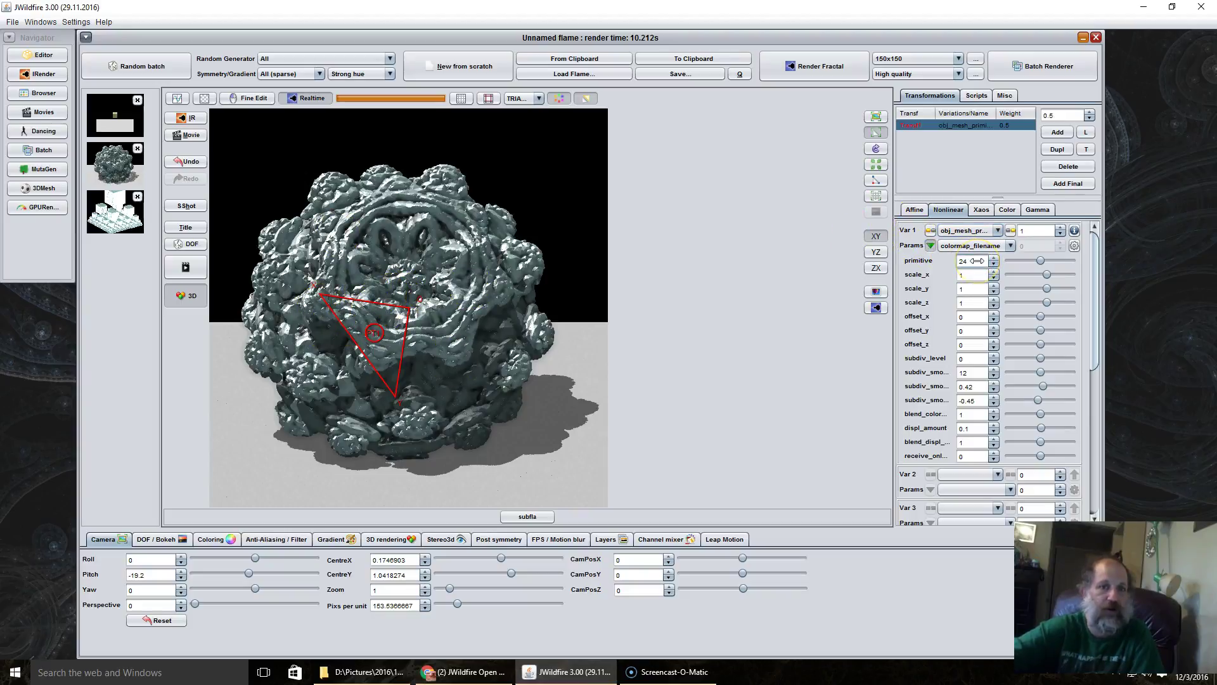
text(5)
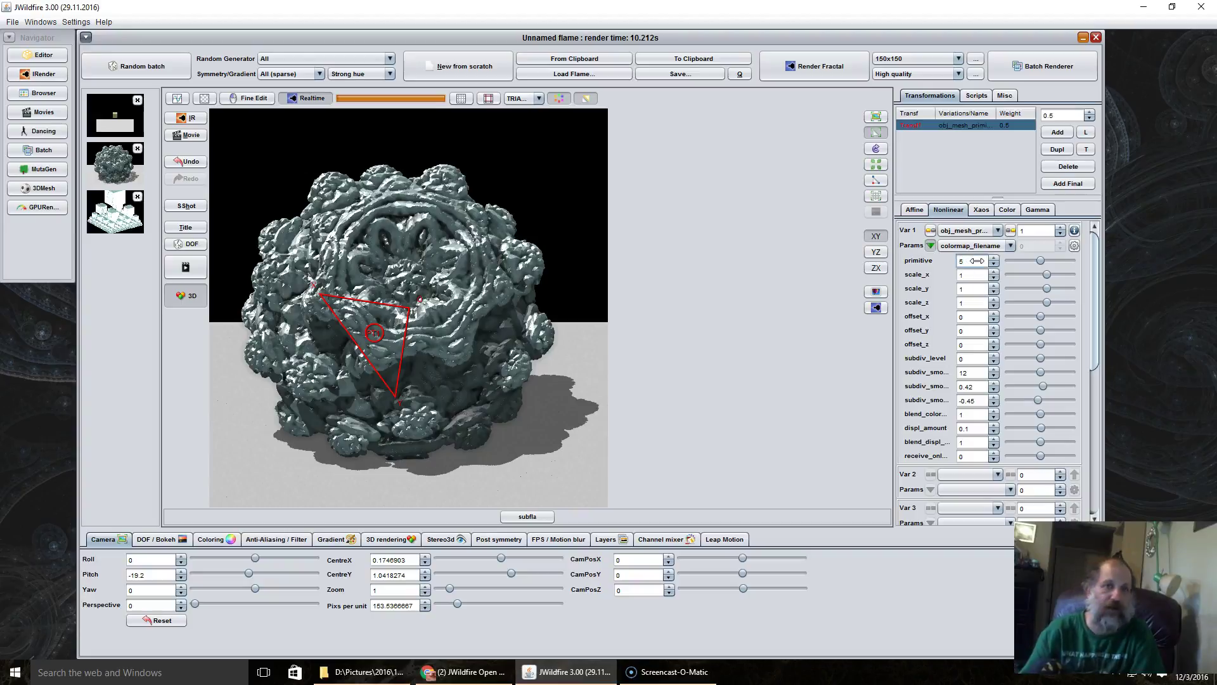
key(Return)
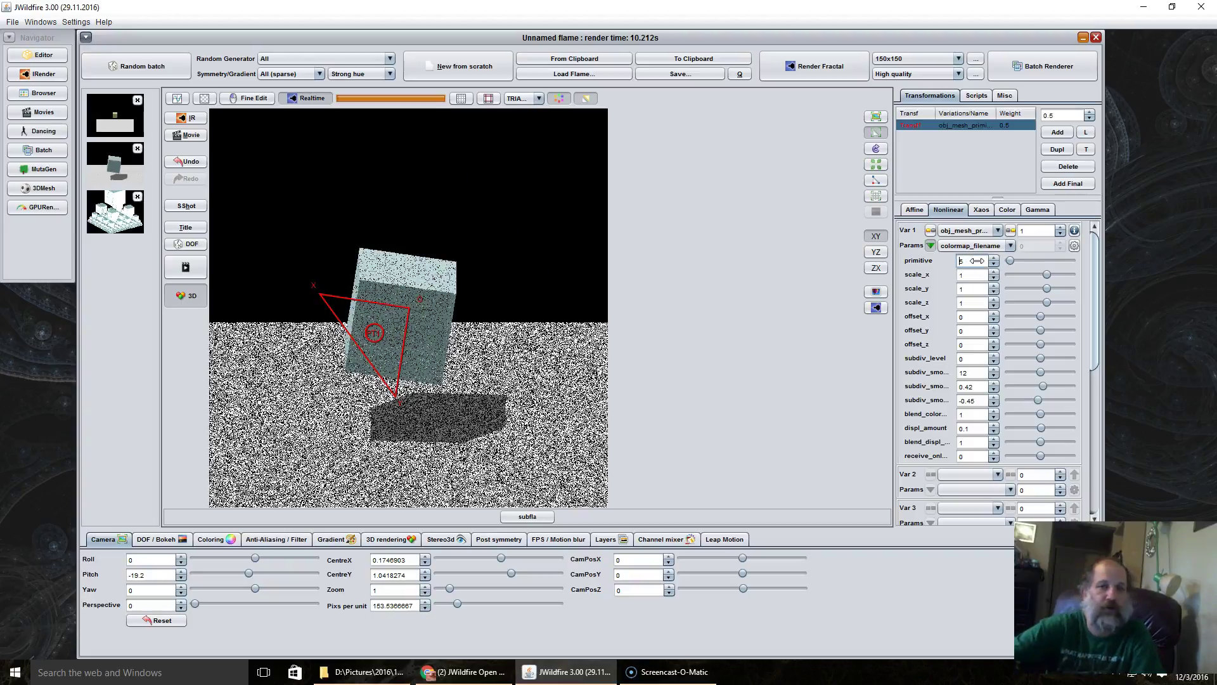
- Try other primitive values such as 8 (a tetrahedron), rotating the preview to inspect the shape
drag(977, 260, 1199, 248)
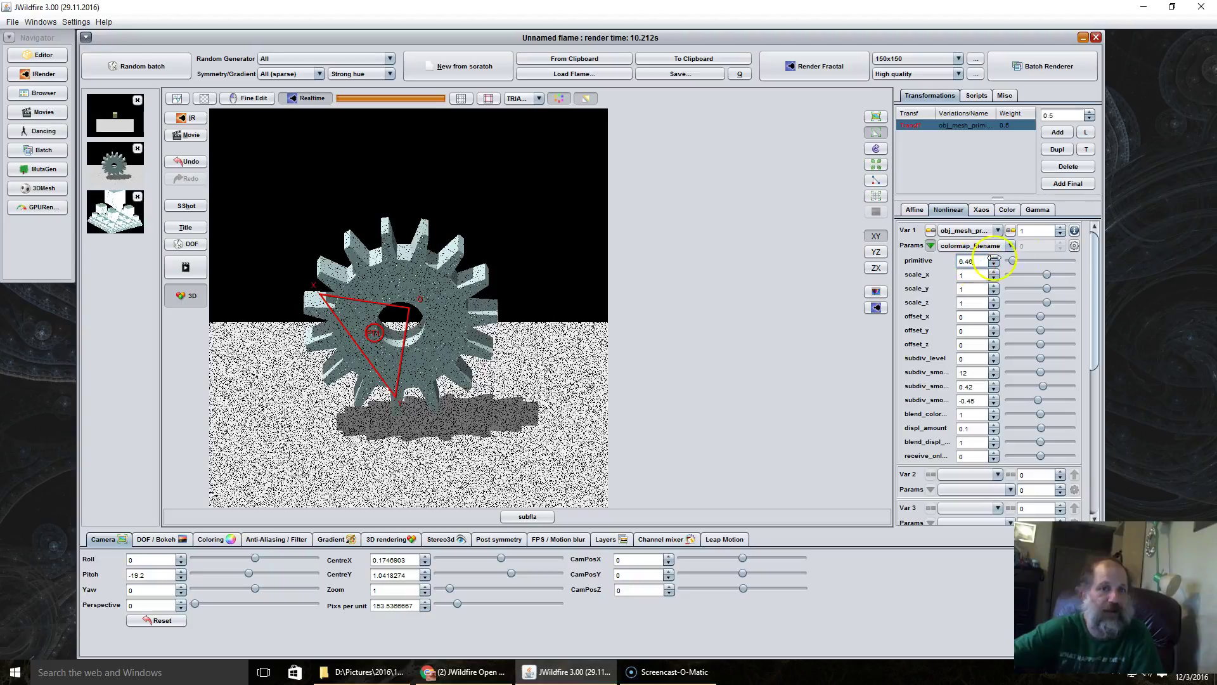
drag(970, 261, 1195, 245)
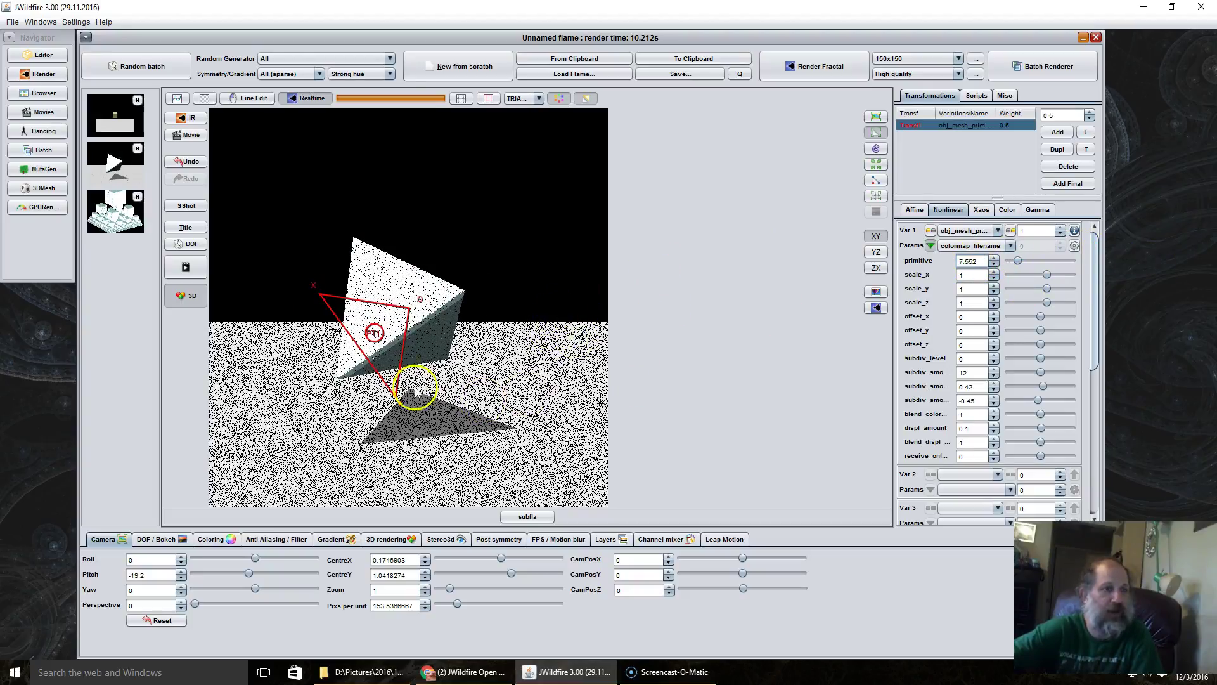
key(Return)
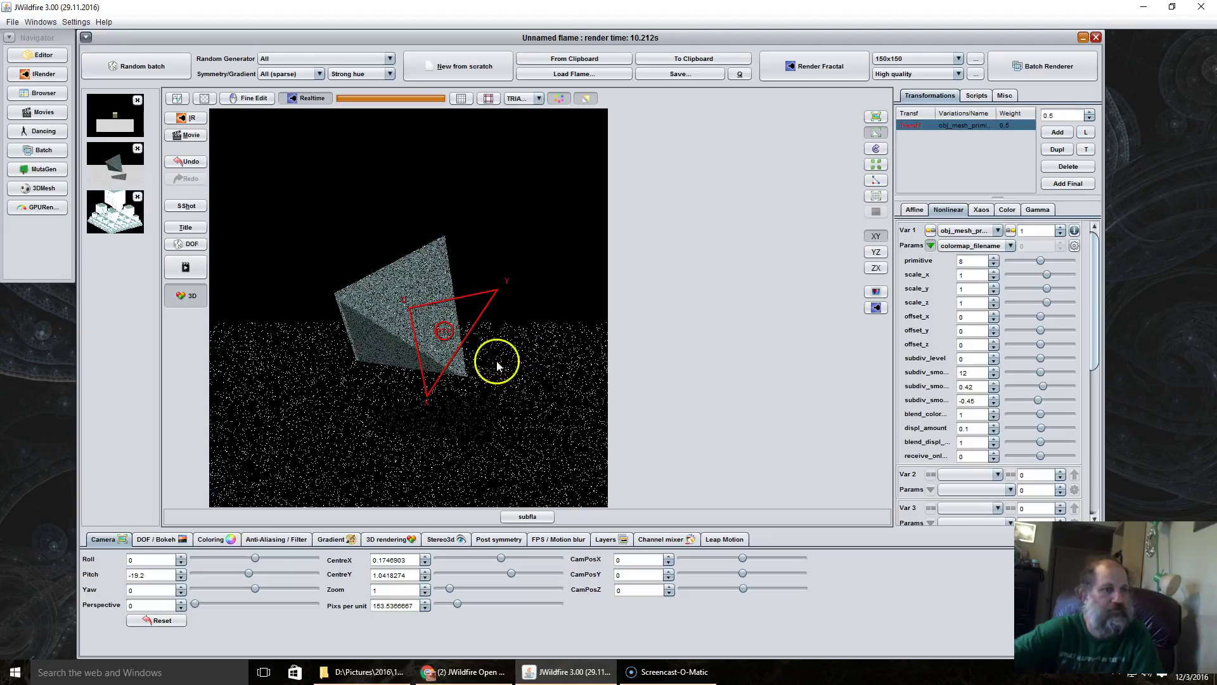
drag(499, 361, 89, 264)
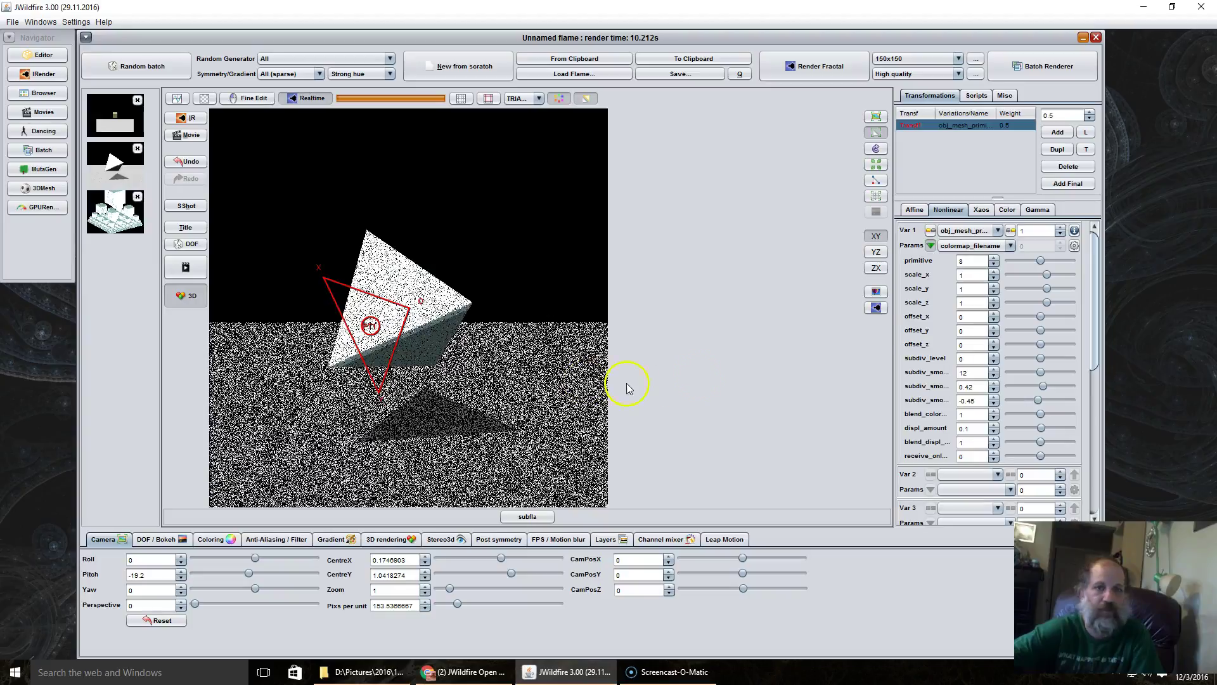
click(976, 261)
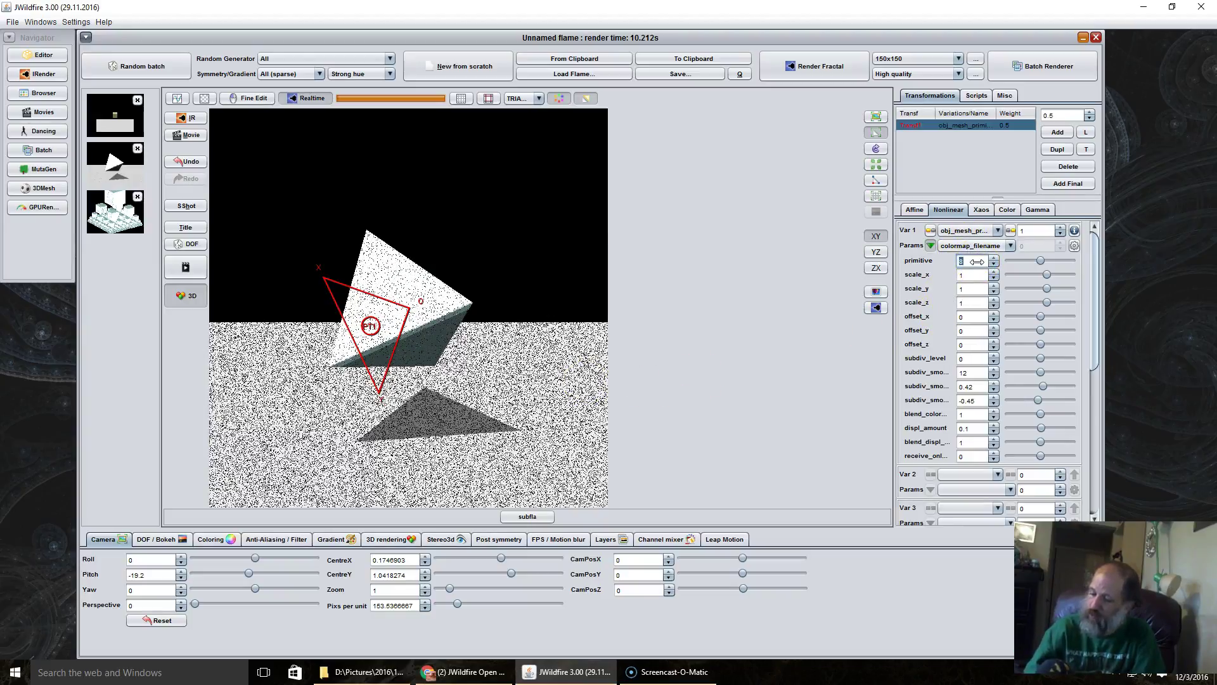
text(5)
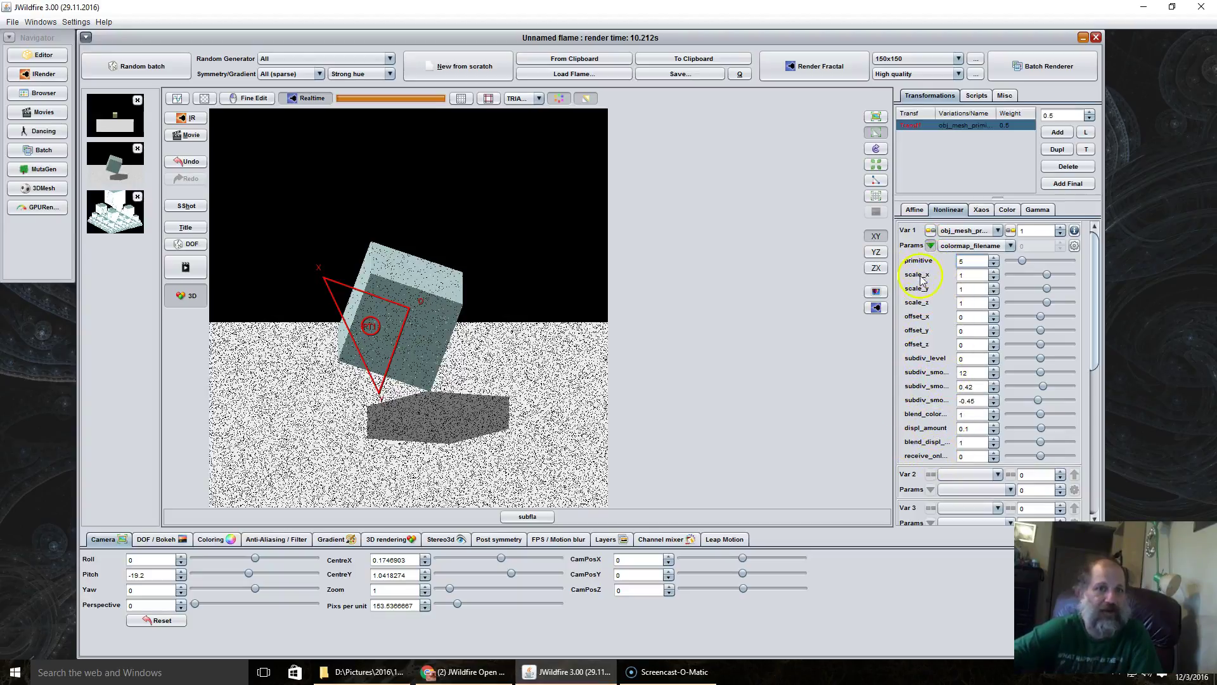
click(930, 246)
click(930, 247)
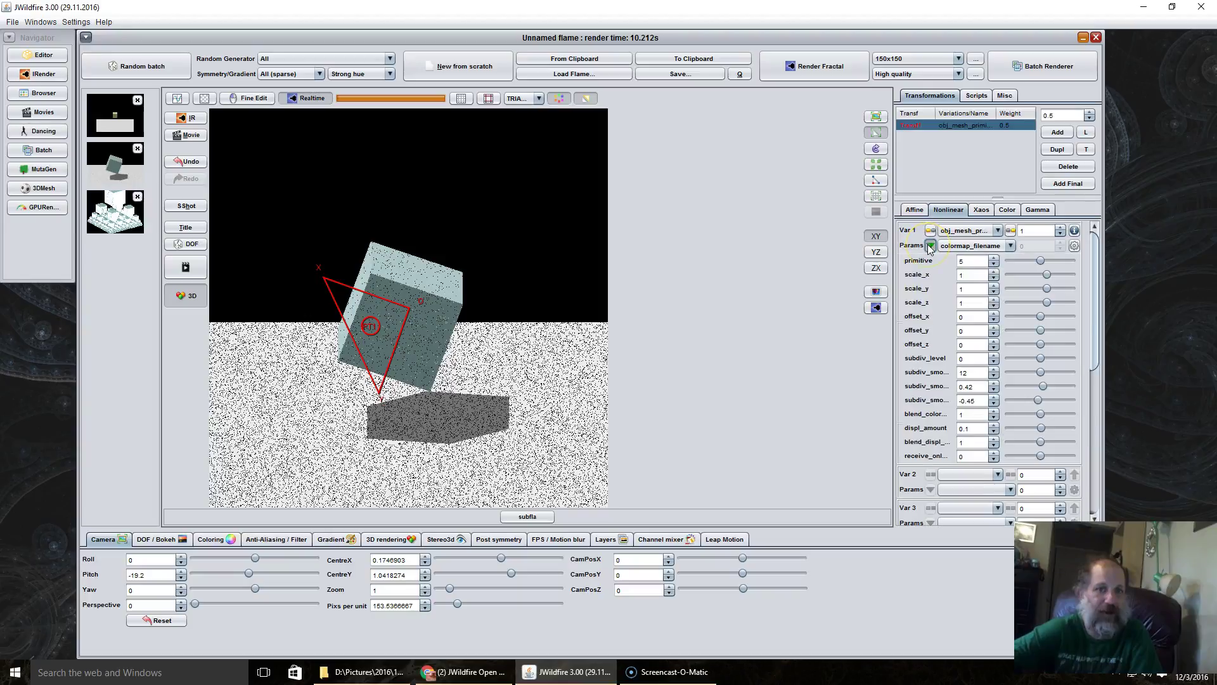
click(967, 246)
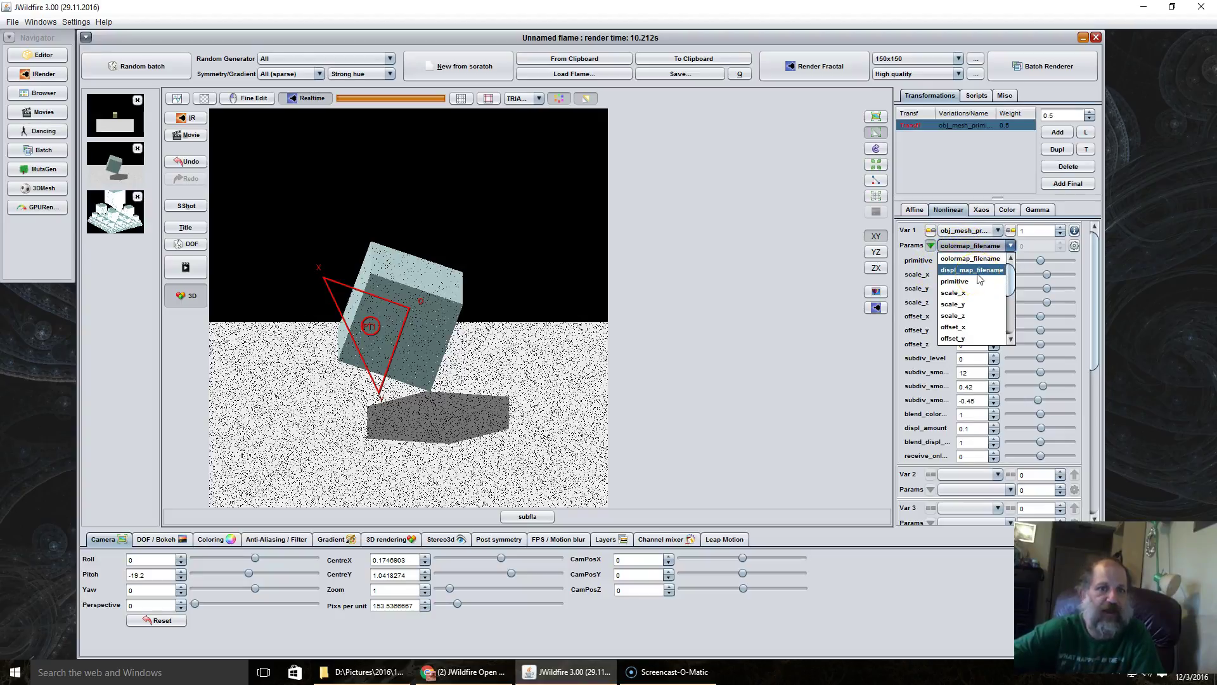
click(982, 306)
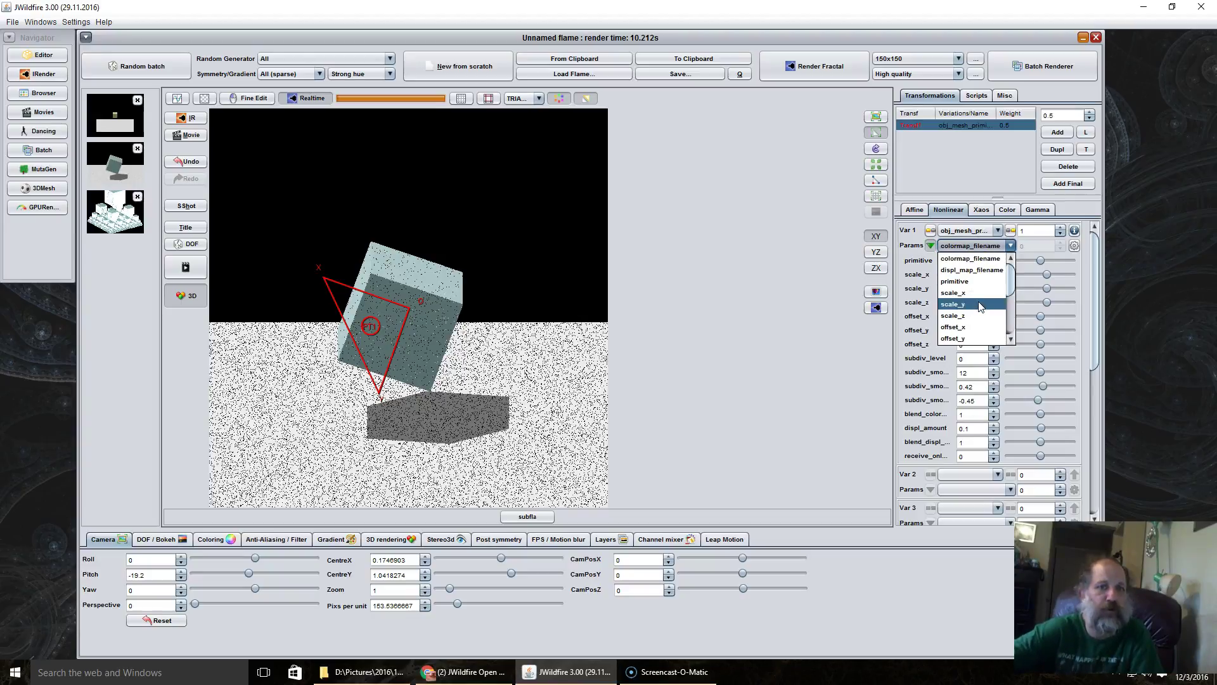
click(905, 321)
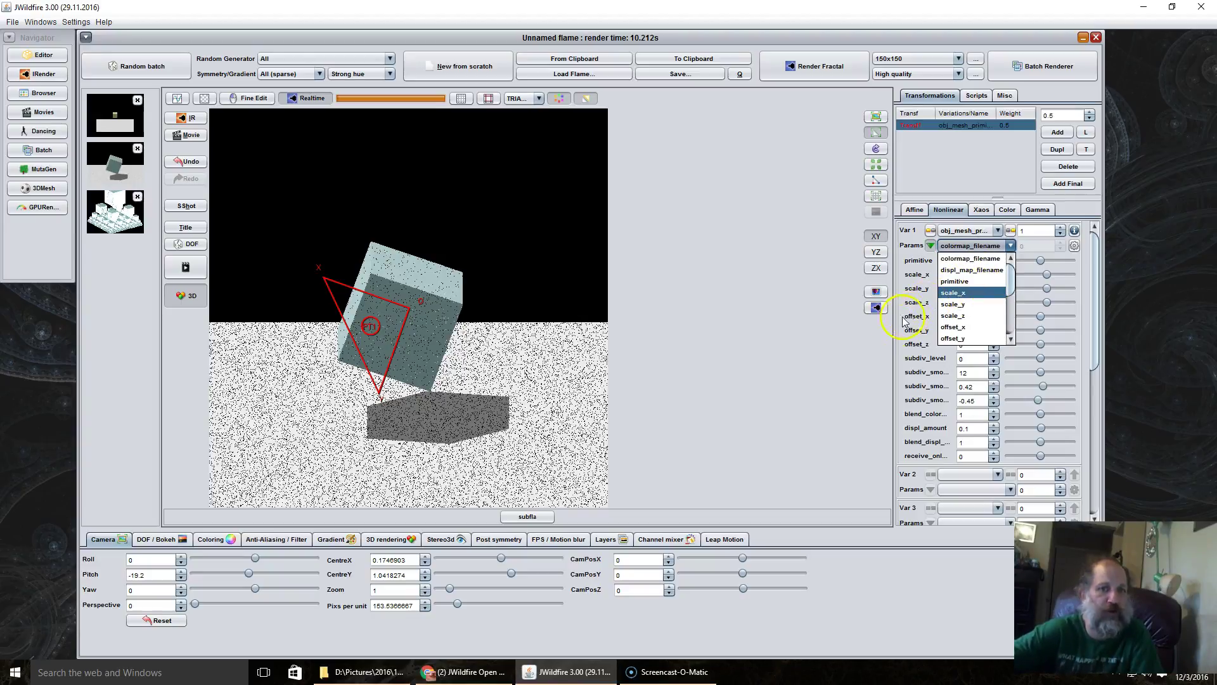
click(881, 348)
click(975, 309)
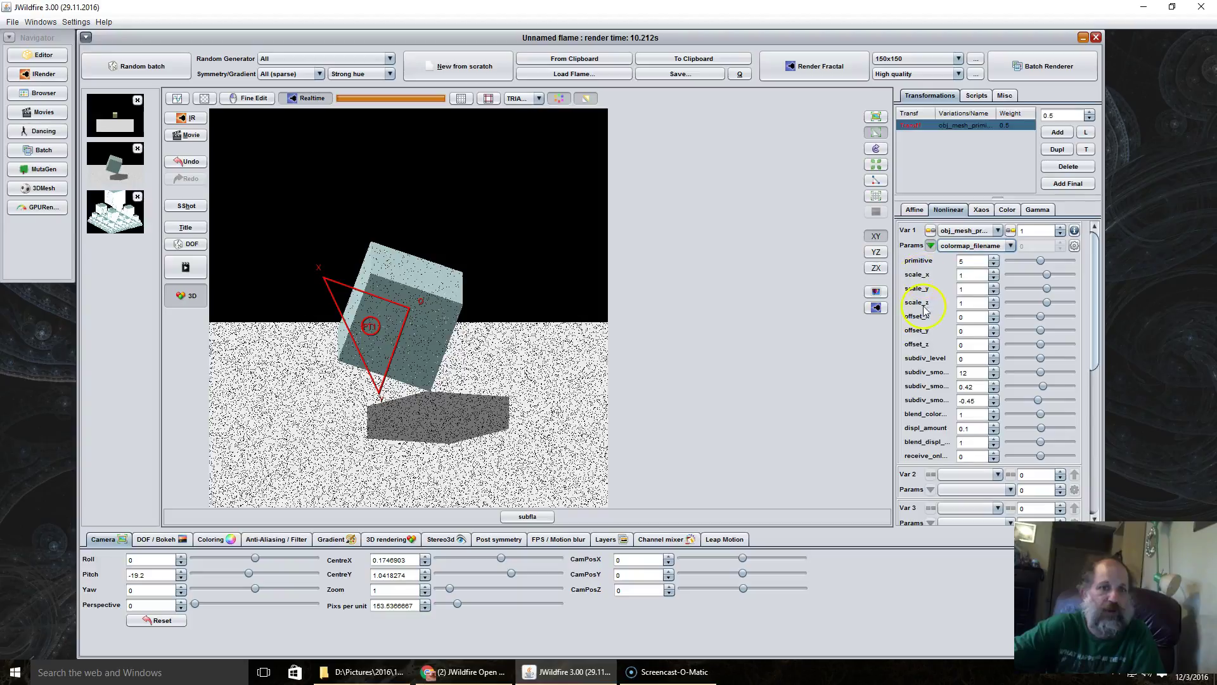
- Stretch the cube to scales 1.876, 1.368, 2.524 and shift it along x and y
drag(993, 274, 828, 272)
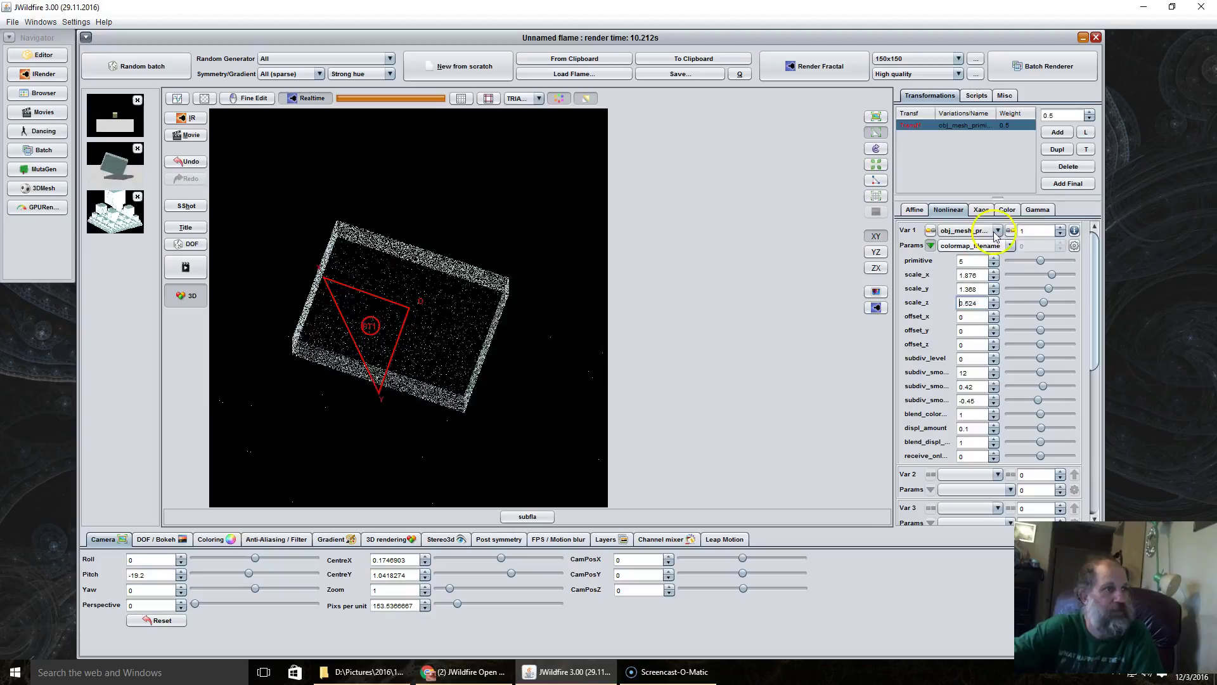
drag(996, 236, 1196, 196)
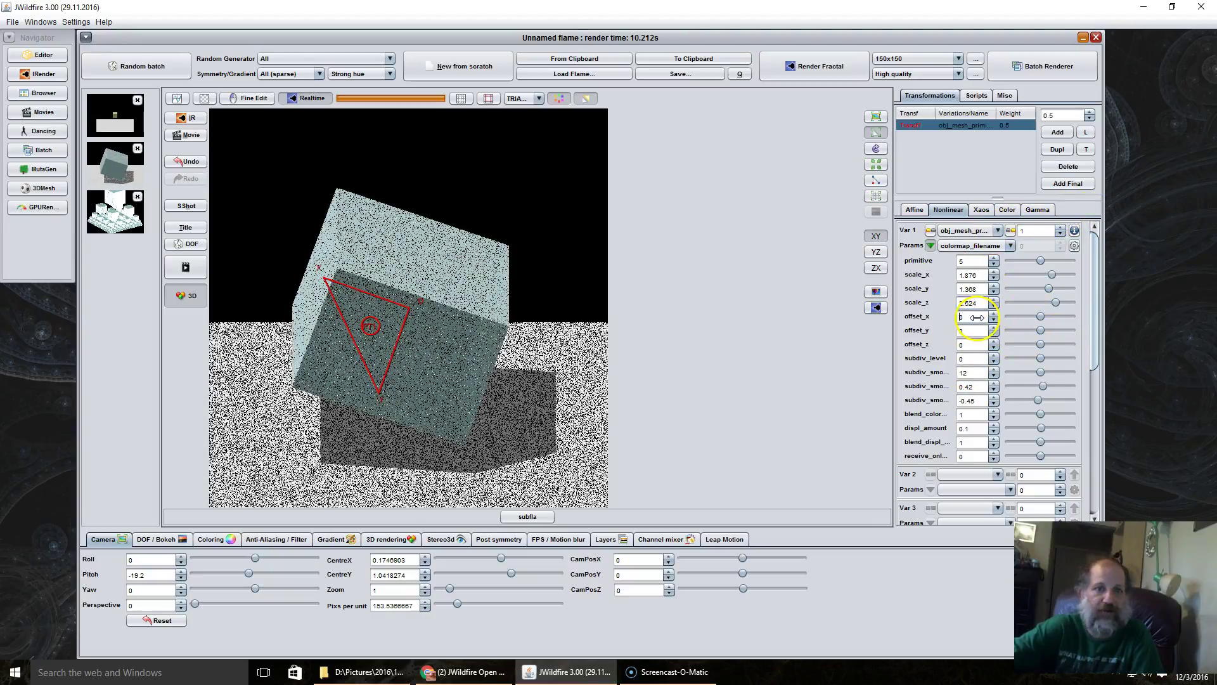
drag(977, 317, 1208, 332)
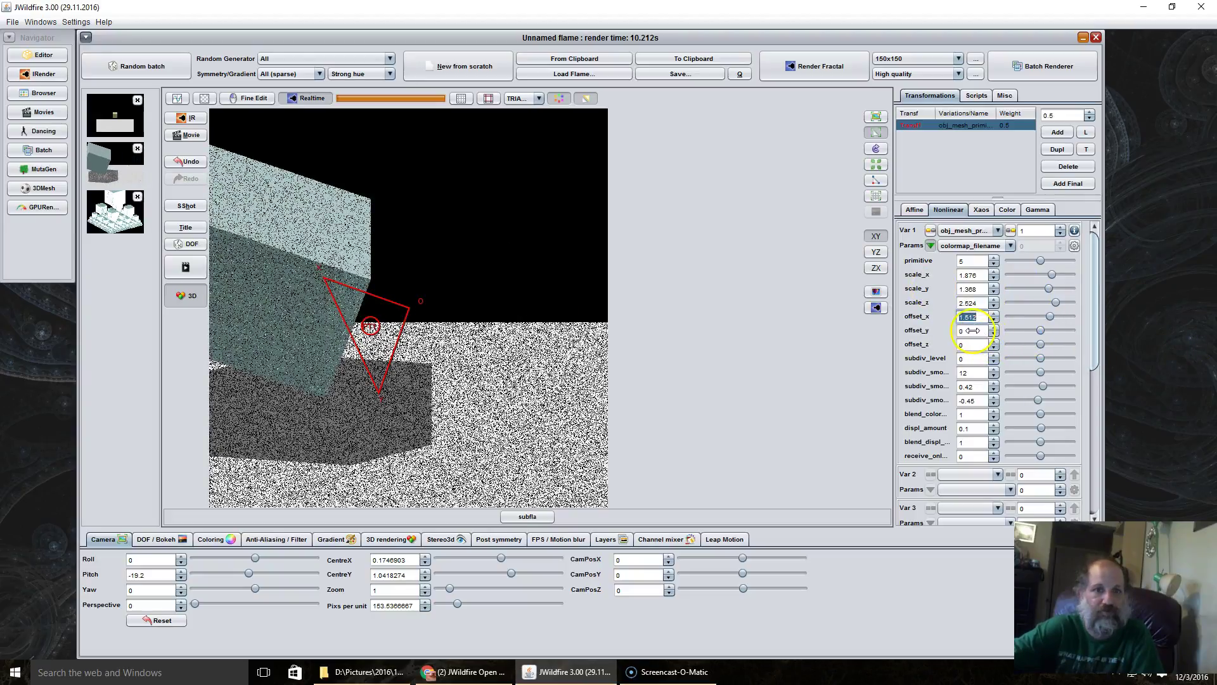
drag(973, 330, 1196, 305)
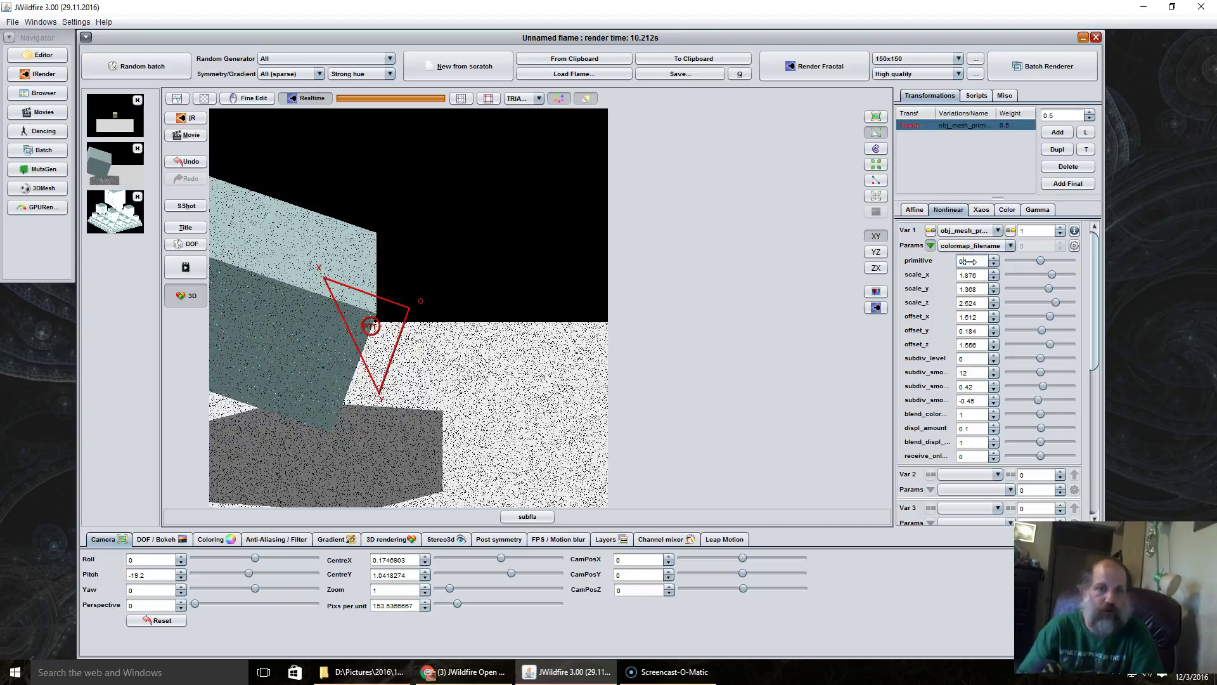
- Switch the primitive to a sphere, move it right in the preview, and set subdiv_level to 2
key(Return)
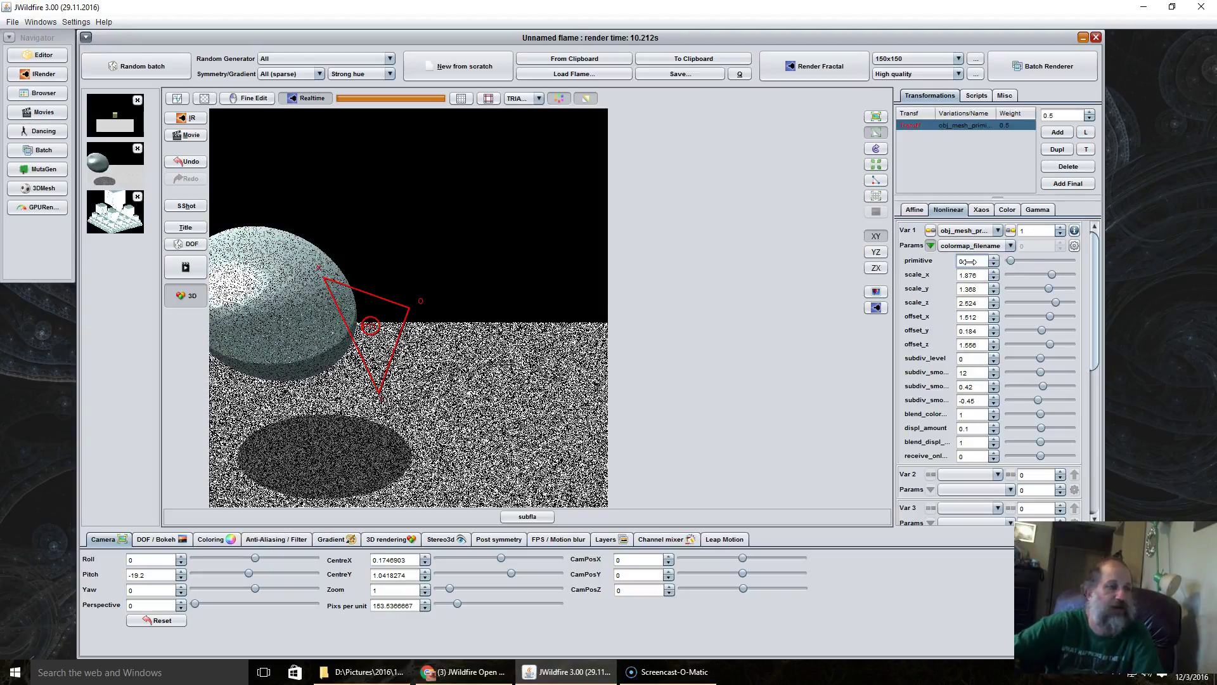
mouse_move(368, 325)
mouse_down()
mouse_move(528, 320)
mouse_move(510, 315)
mouse_up()
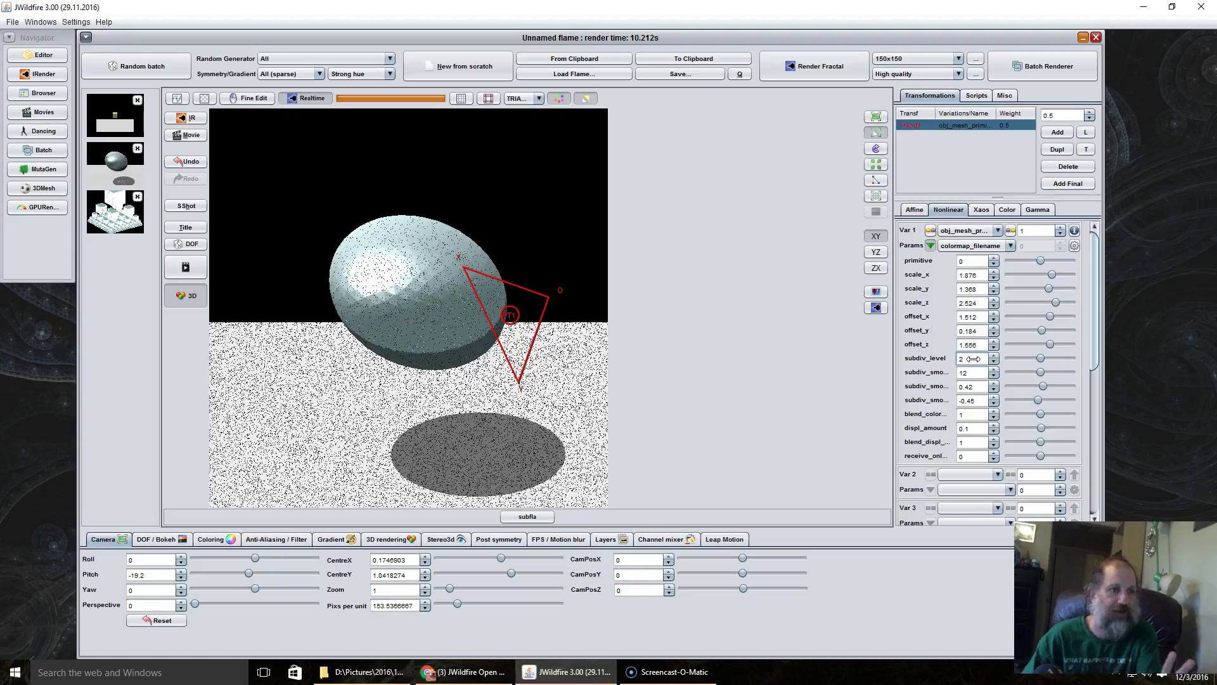
drag(973, 359, 907, 359)
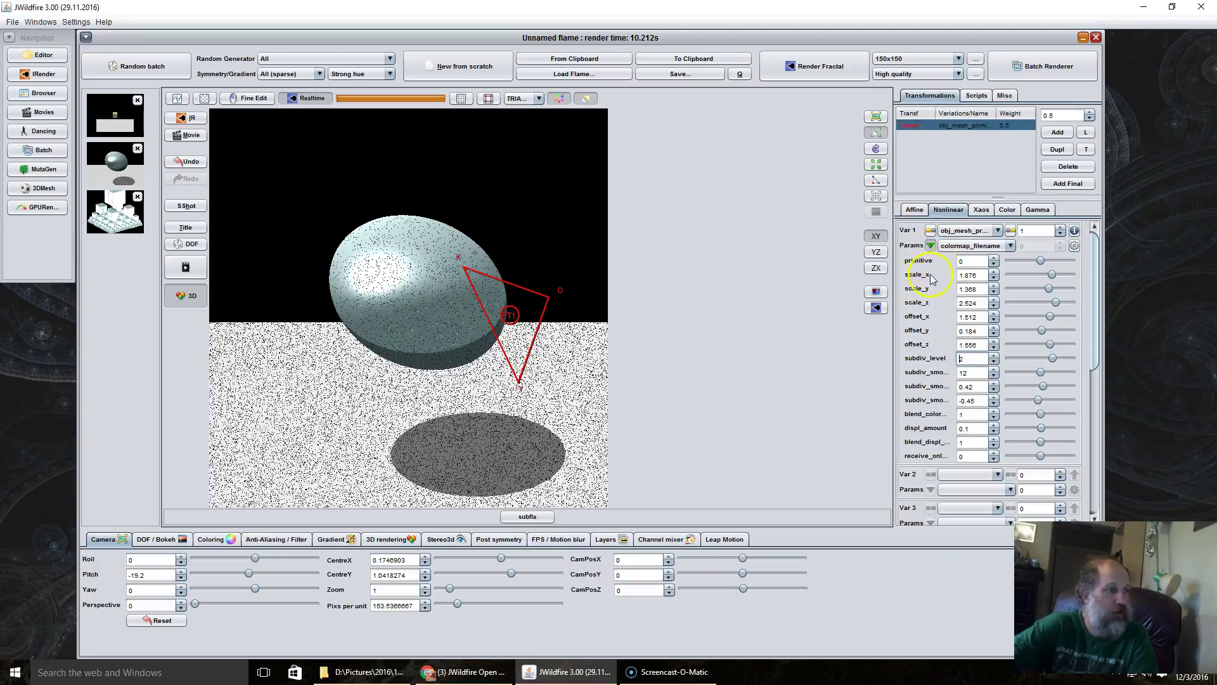
- Switch Var 1 to the obj_mesh_wf variation and tilt the cube to reveal its shadow
click(973, 231)
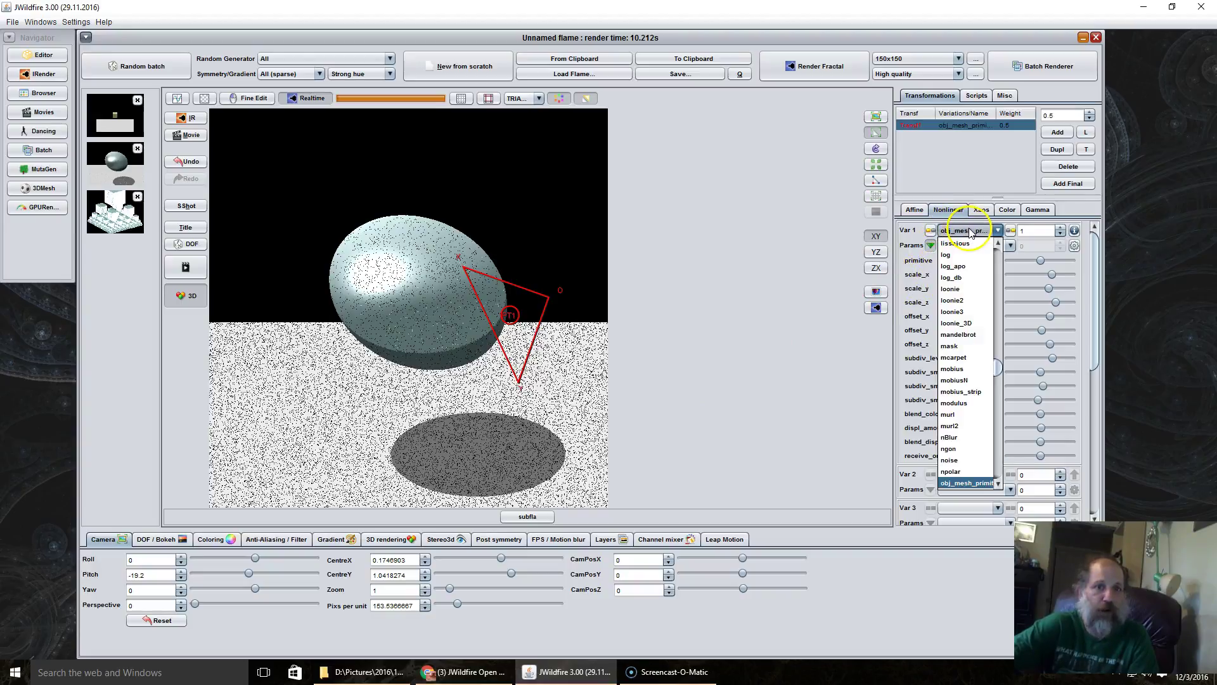
scroll(965, 381, down, 1)
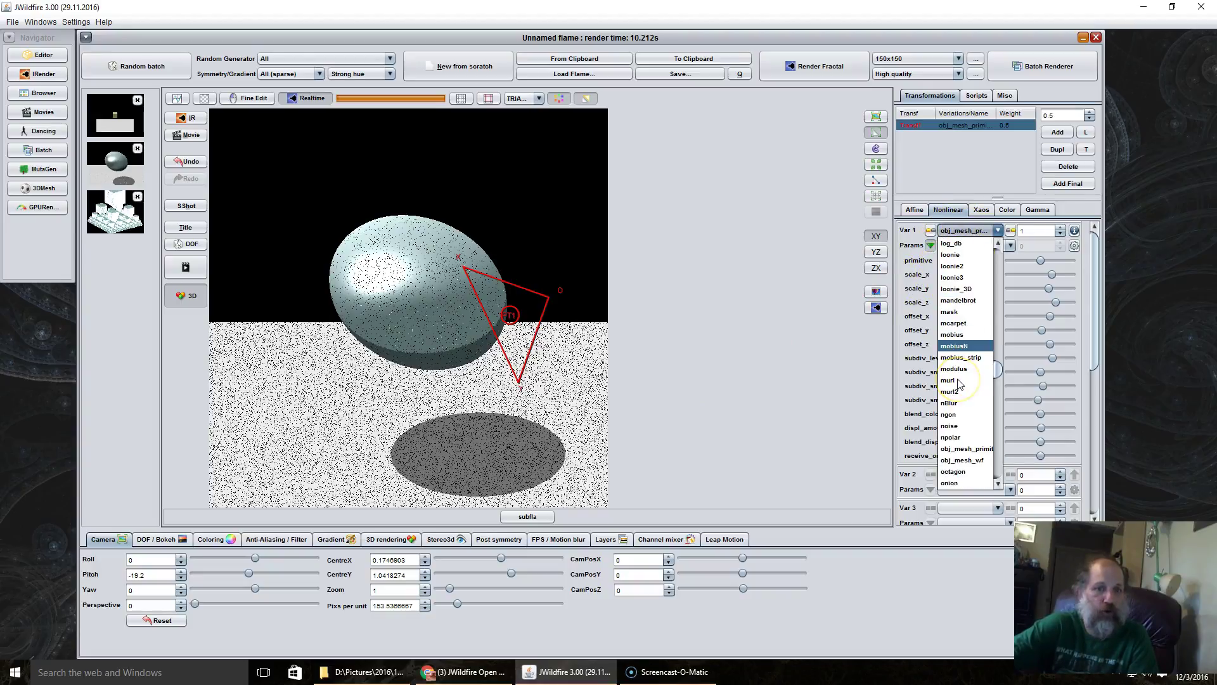
click(960, 460)
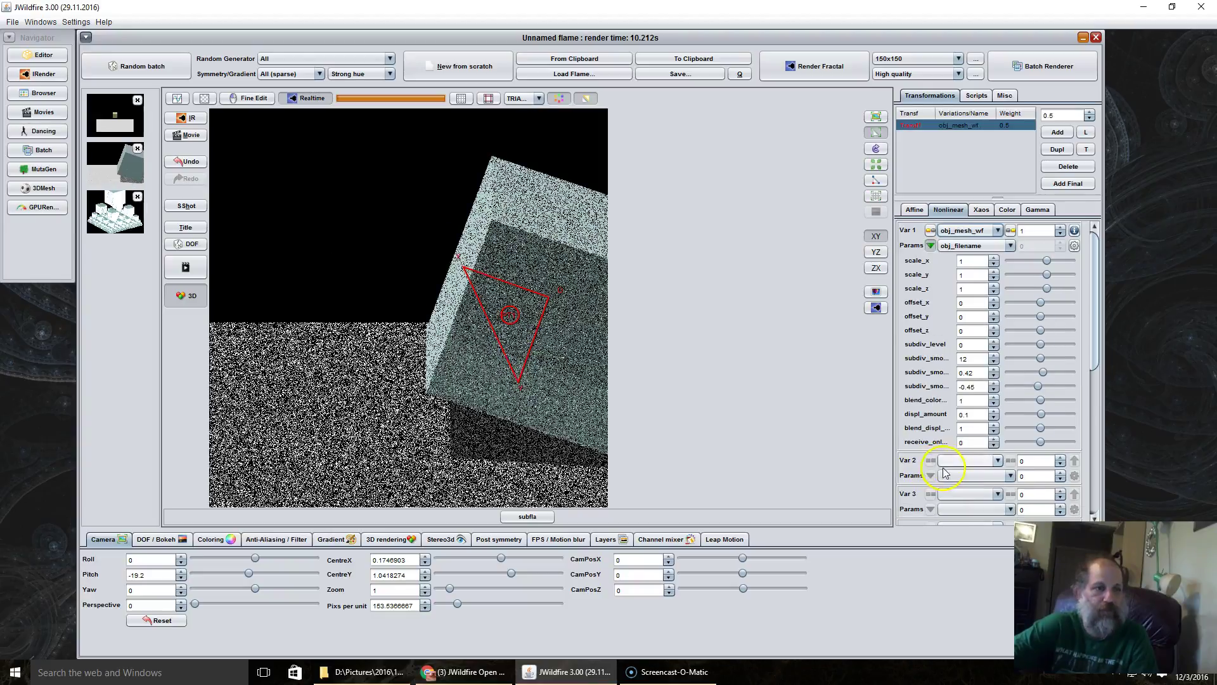
click(544, 287)
drag(507, 305, 348, 250)
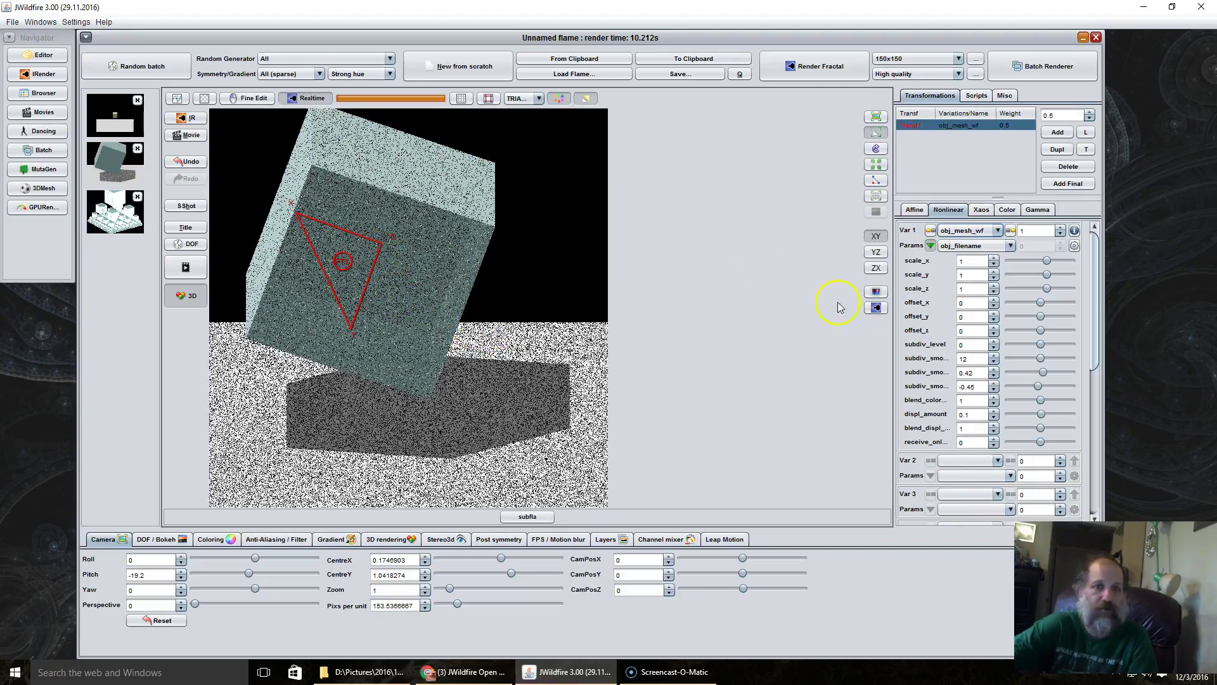
- Inspect the mesh parameter list, keeping obj_filename selected
click(958, 247)
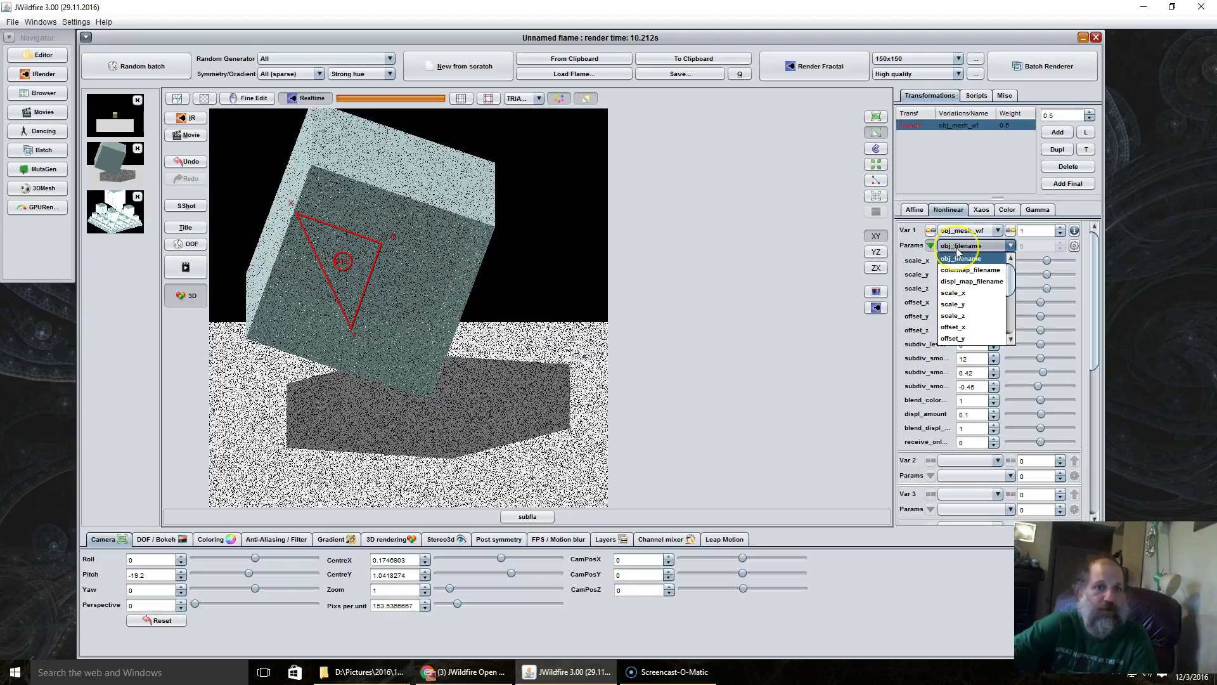
click(957, 248)
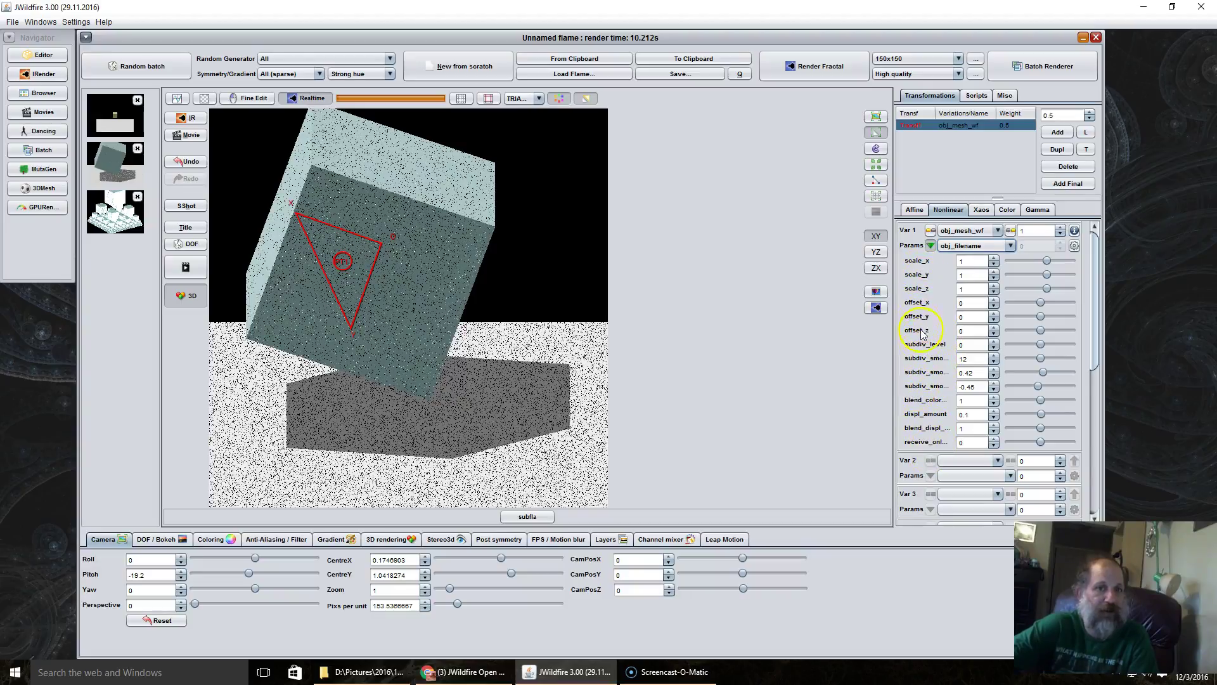
click(974, 247)
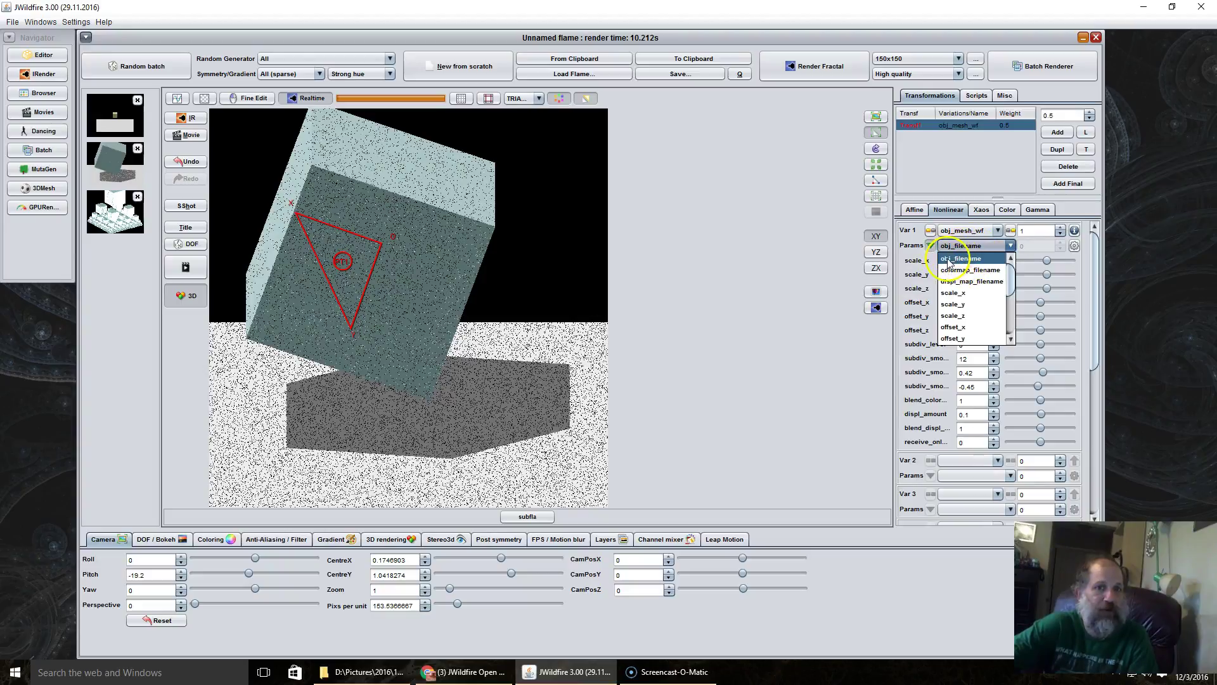
click(1076, 247)
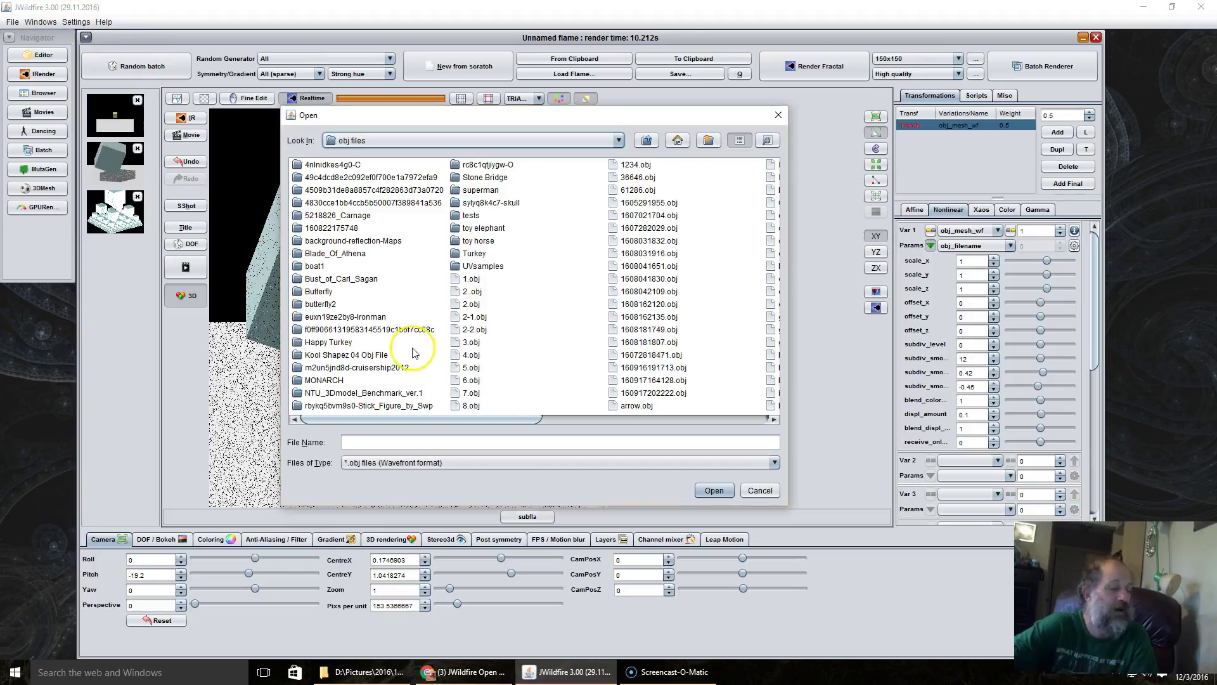
click(762, 491)
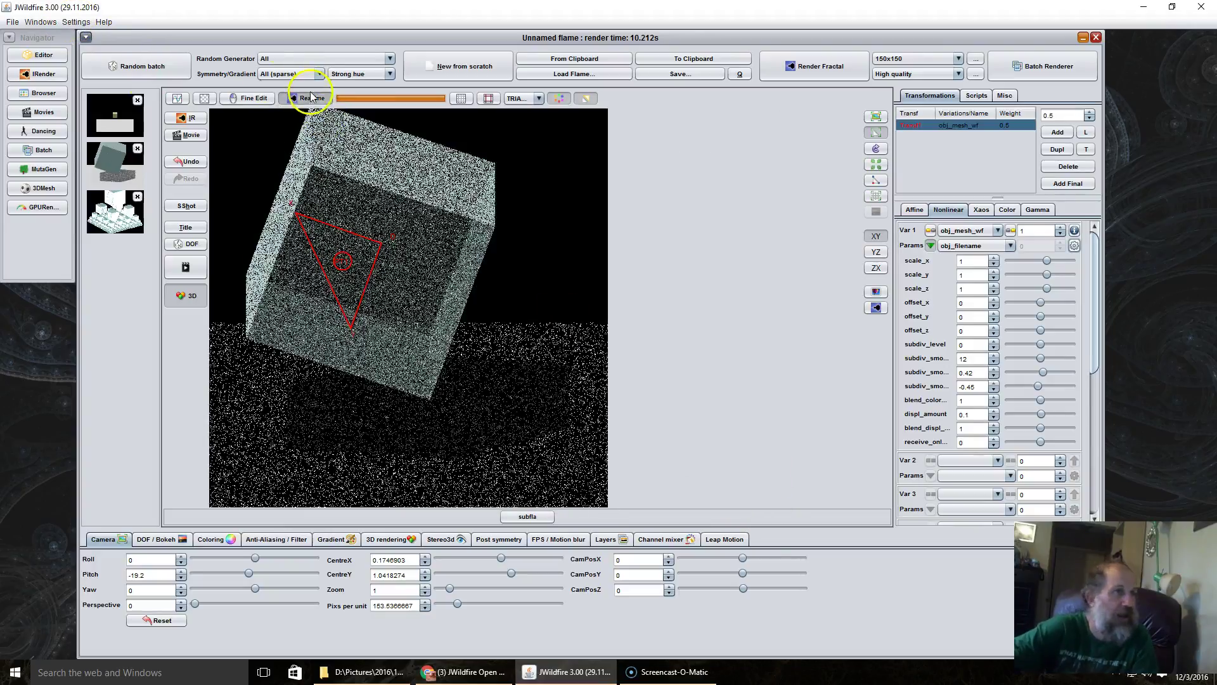
- Open Settings > Preferences and scroll to the tinaMeshPath entry, D:\Pictures\obj files
click(81, 23)
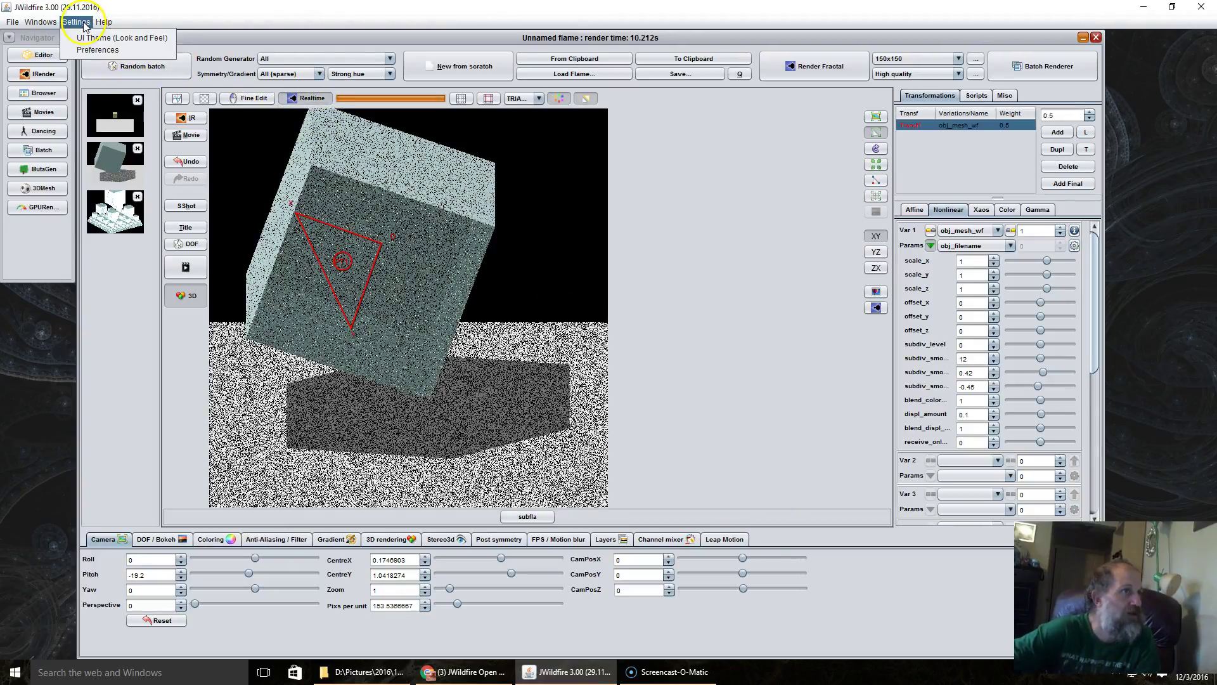
click(101, 53)
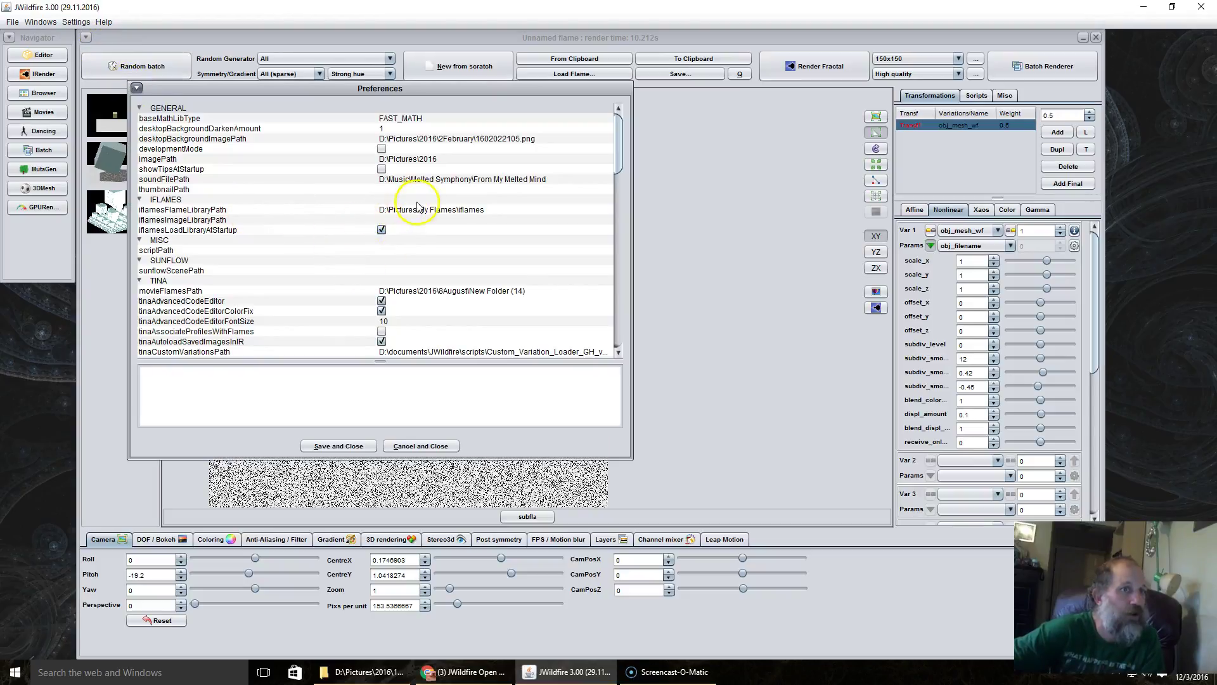
scroll(422, 205, down, 1)
scroll(421, 204, down, 1)
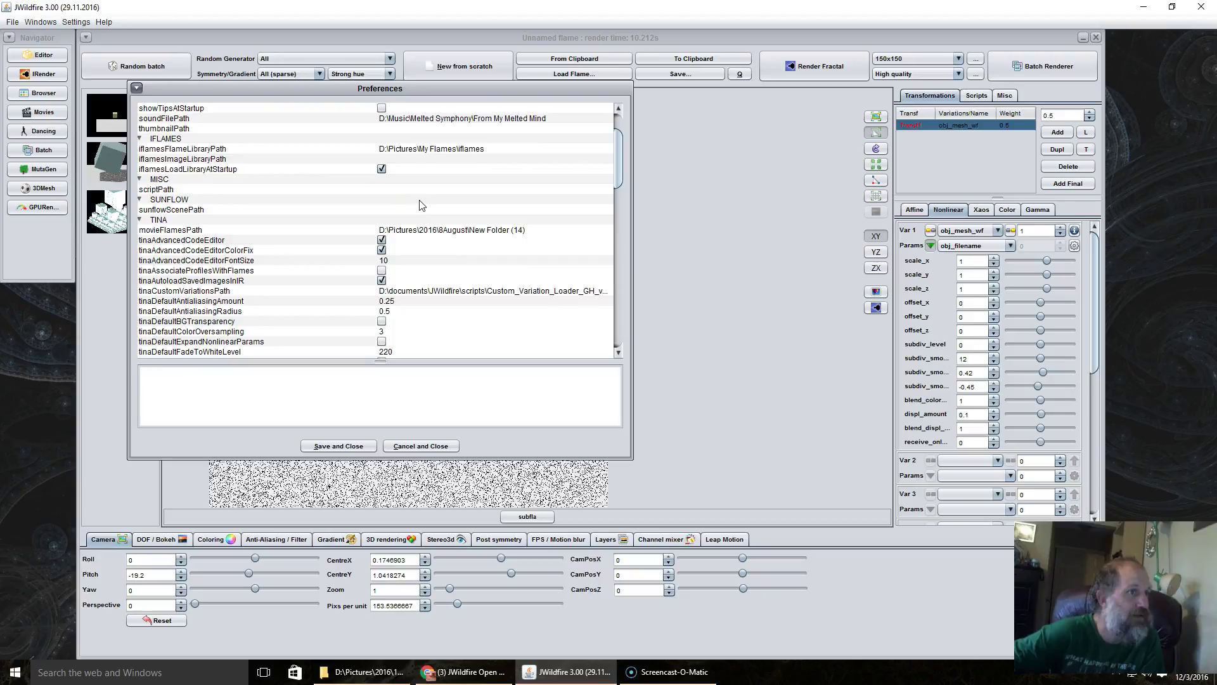
scroll(421, 204, down, 12)
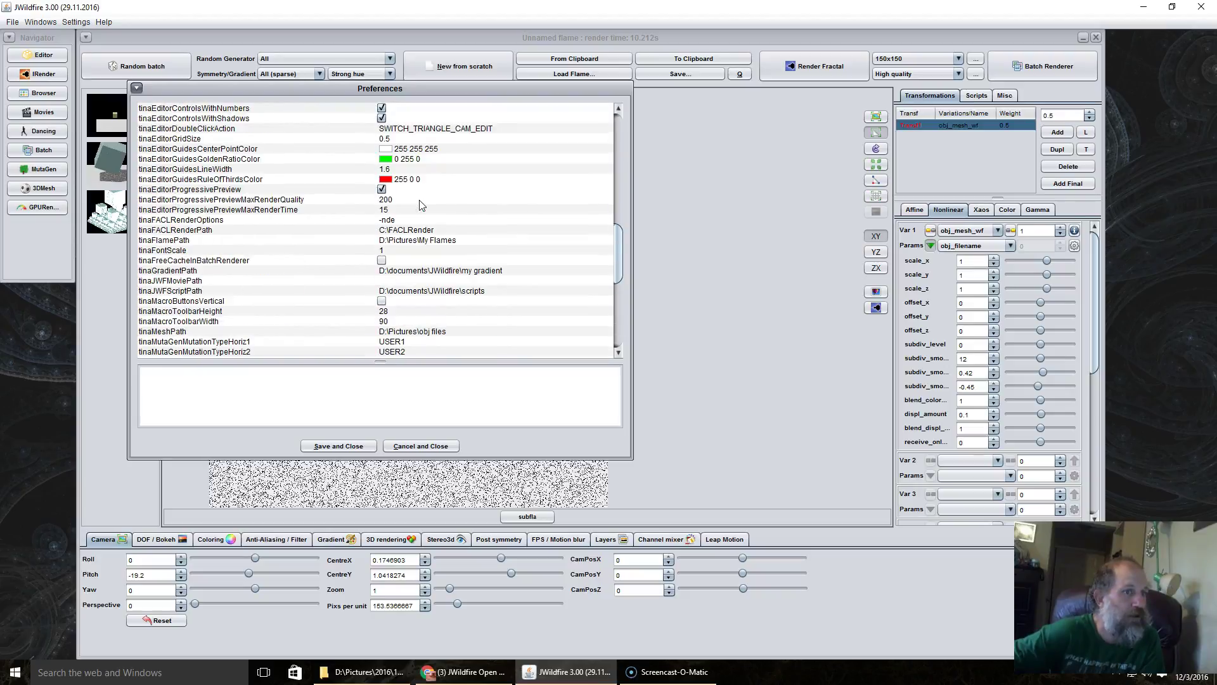
scroll(421, 204, down, 4)
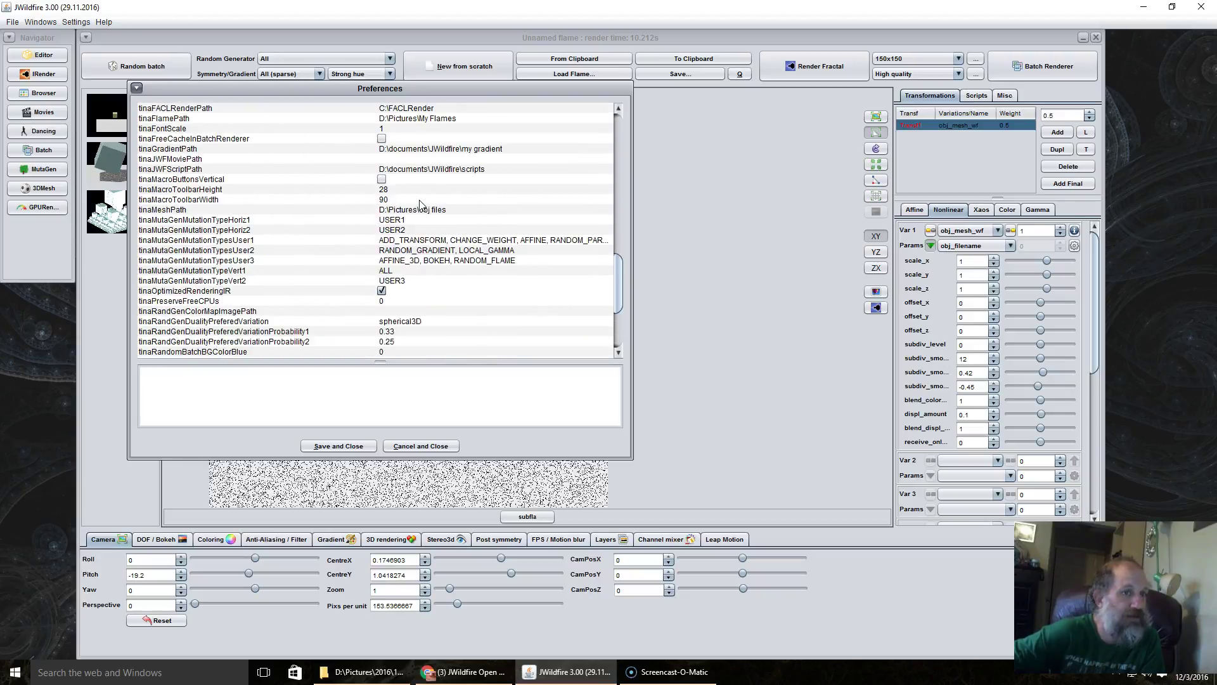
scroll(421, 205, down, 4)
scroll(421, 203, up, 11)
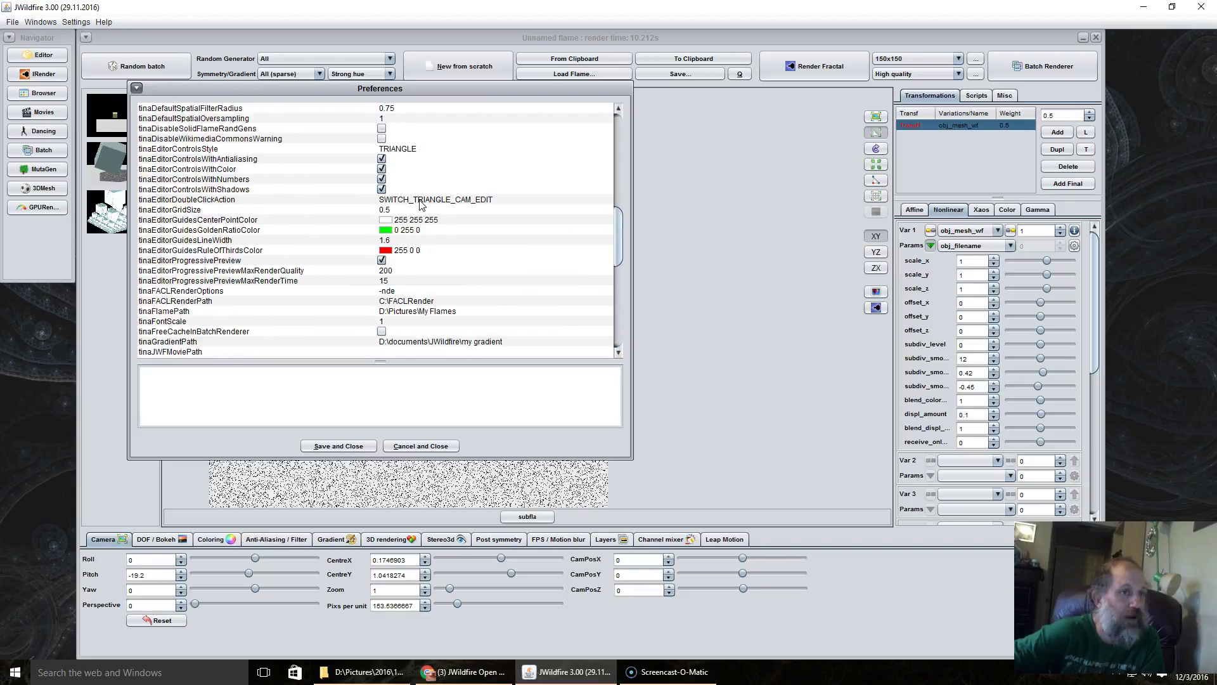
scroll(421, 204, up, 10)
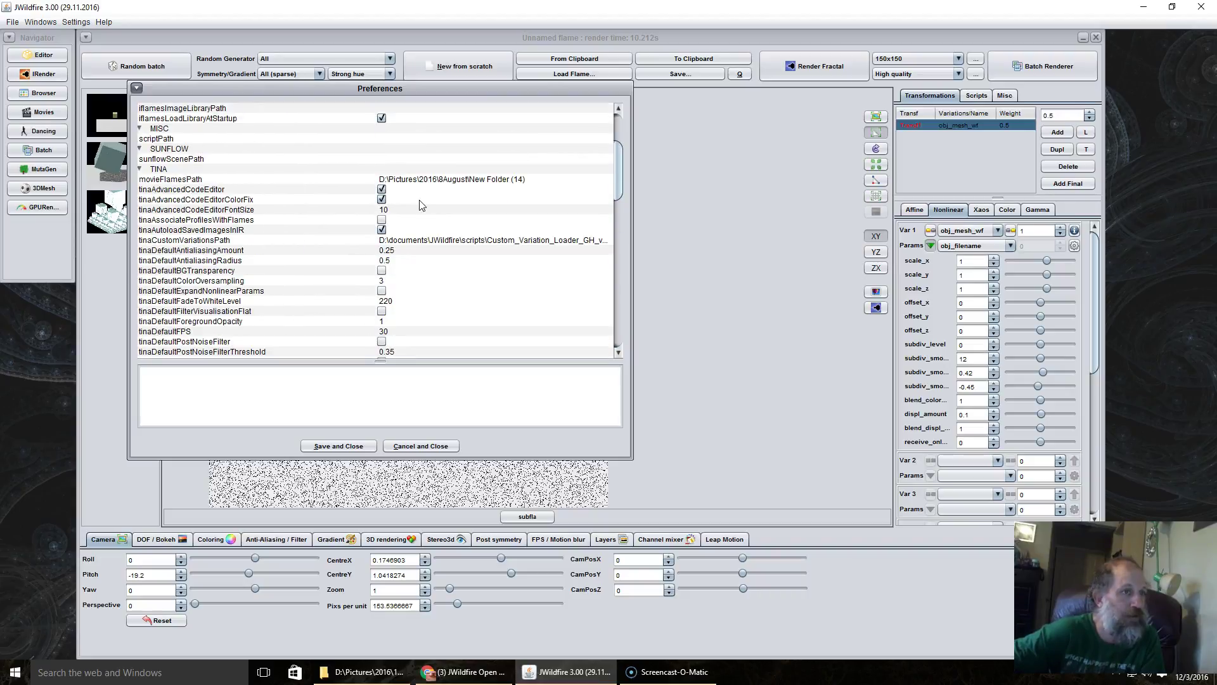
scroll(421, 205, up, 4)
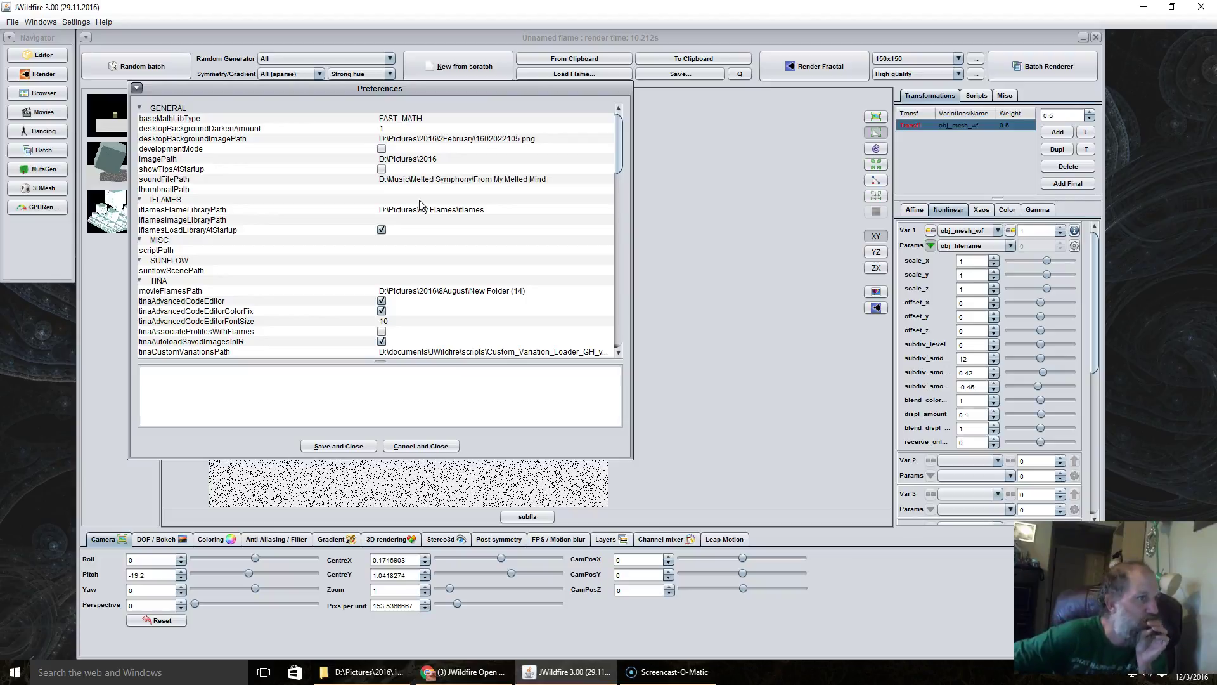
scroll(420, 204, down, 1)
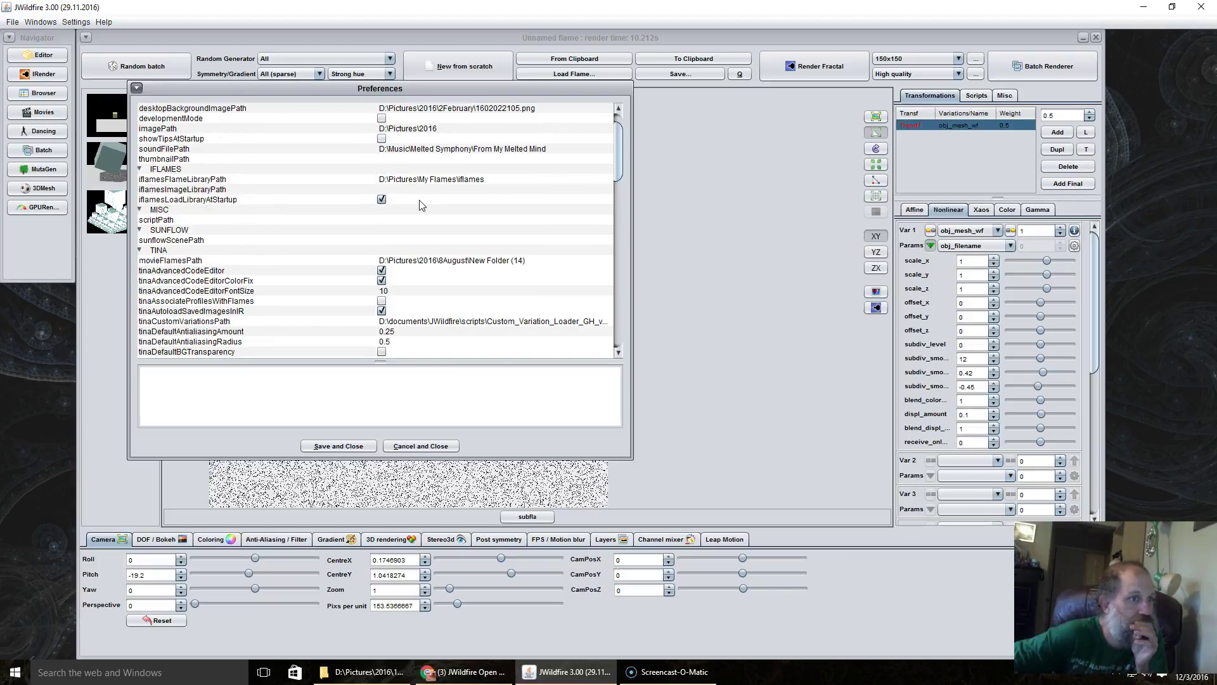
scroll(420, 204, down, 10)
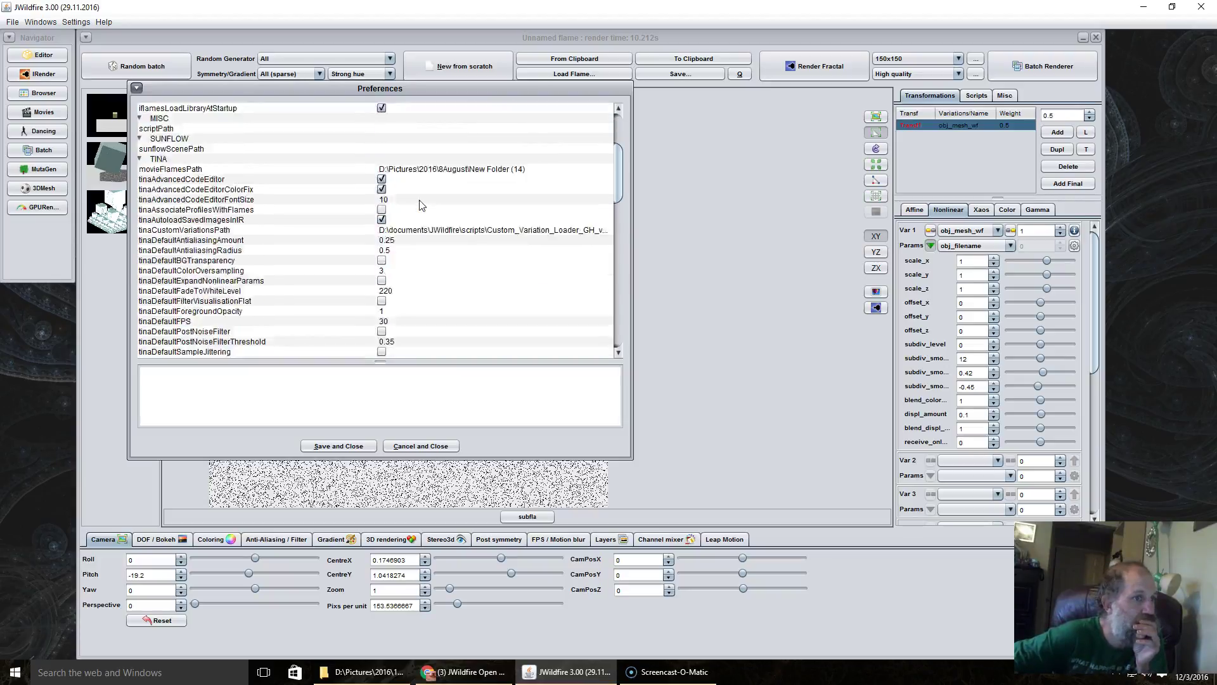
scroll(420, 204, down, 1)
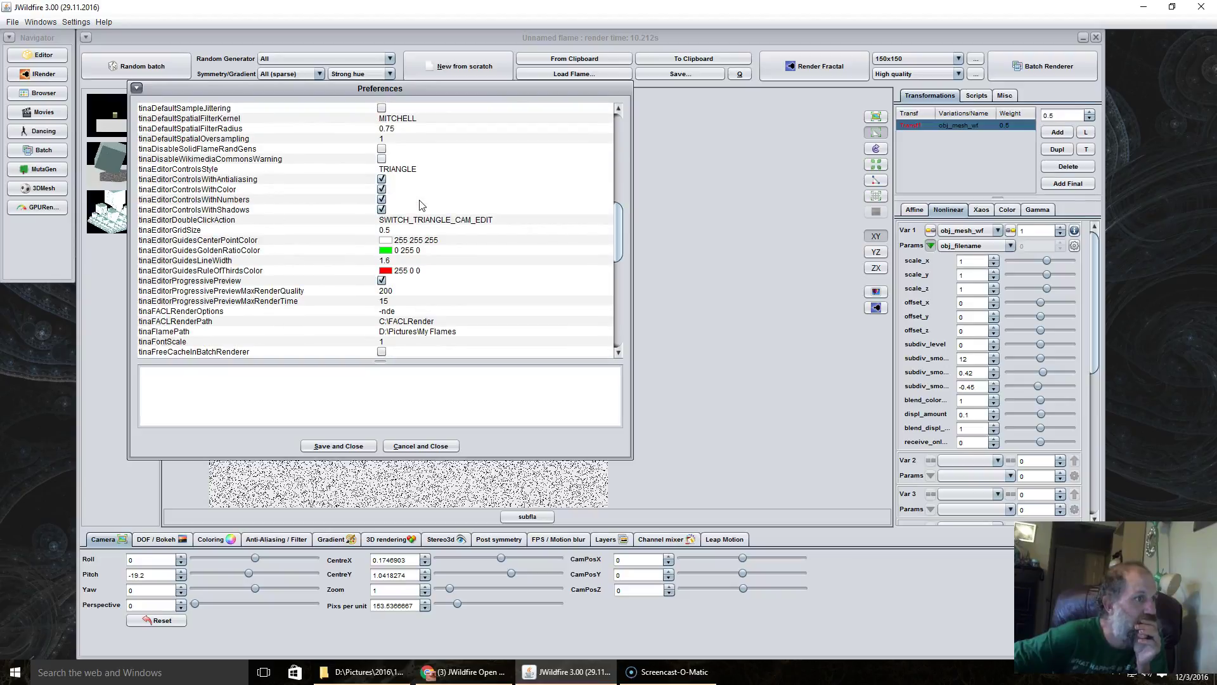
scroll(420, 204, down, 1)
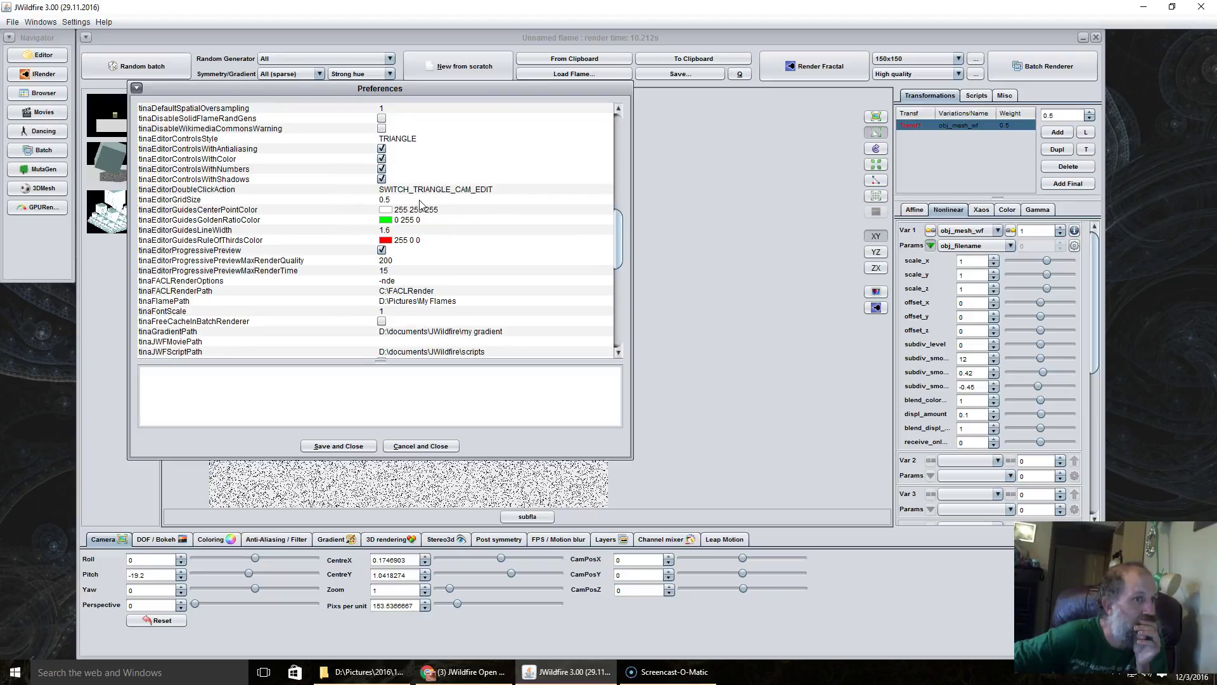
scroll(421, 204, down, 4)
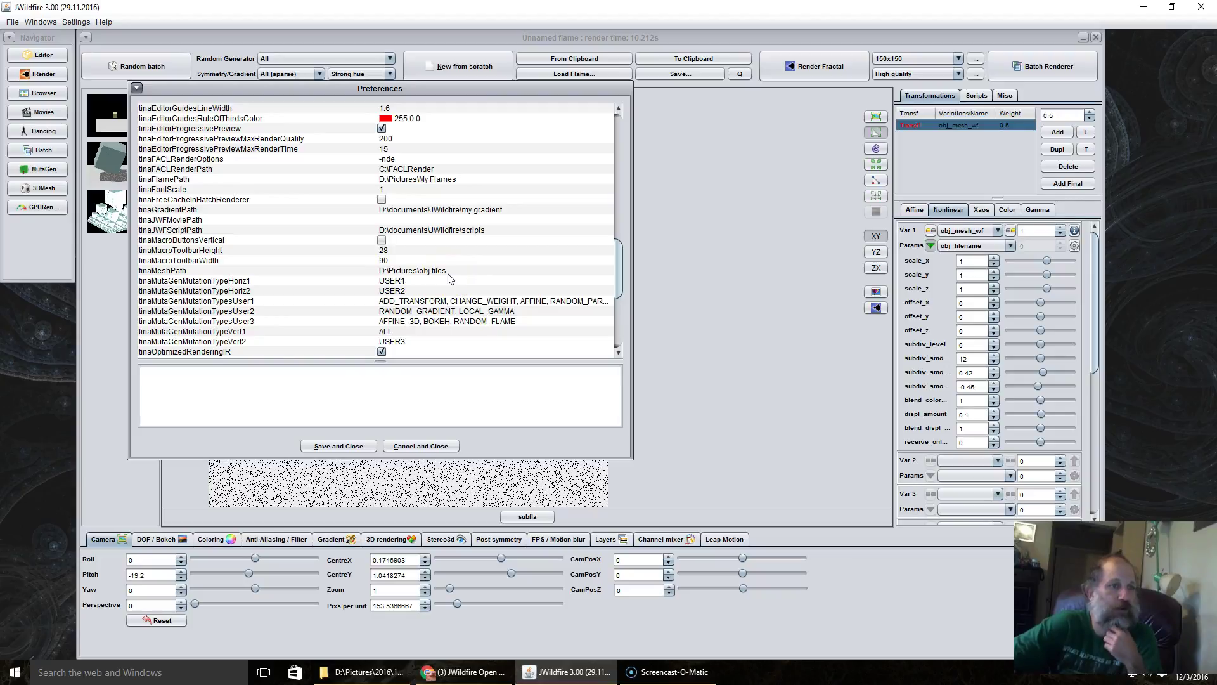
- Close Preferences and load Creature.obj from Happy Turkey > 1782249_Happy Turkey > mesh as the mesh file
click(420, 446)
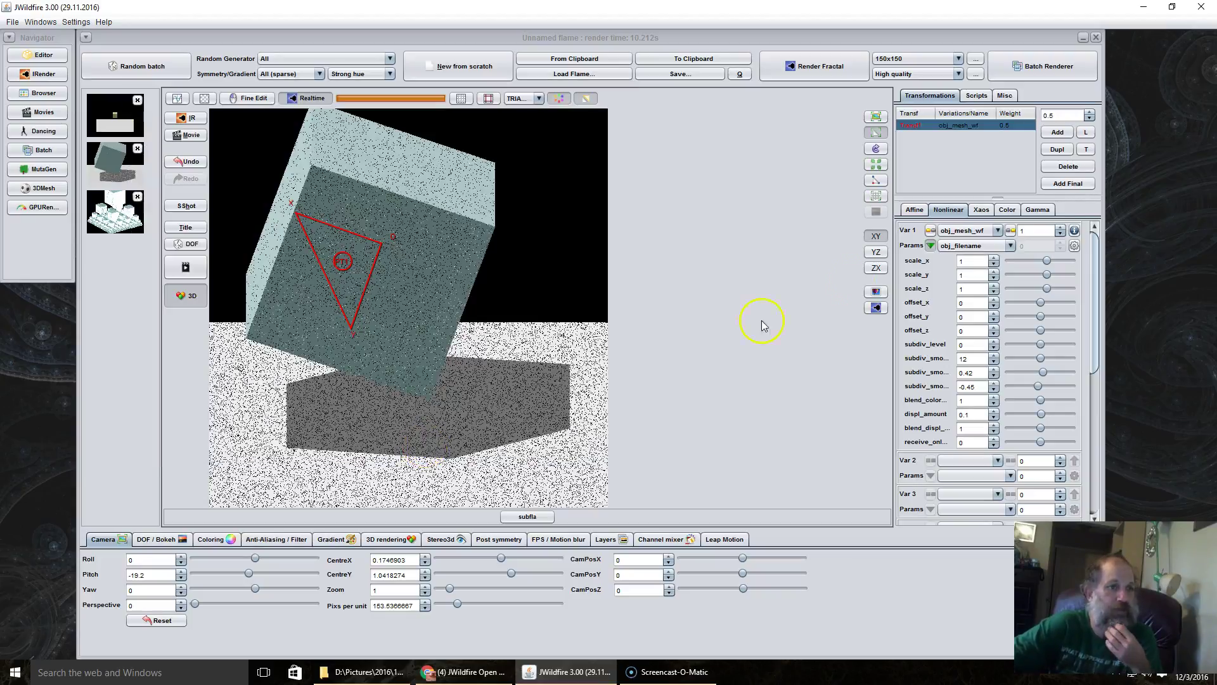
click(1074, 246)
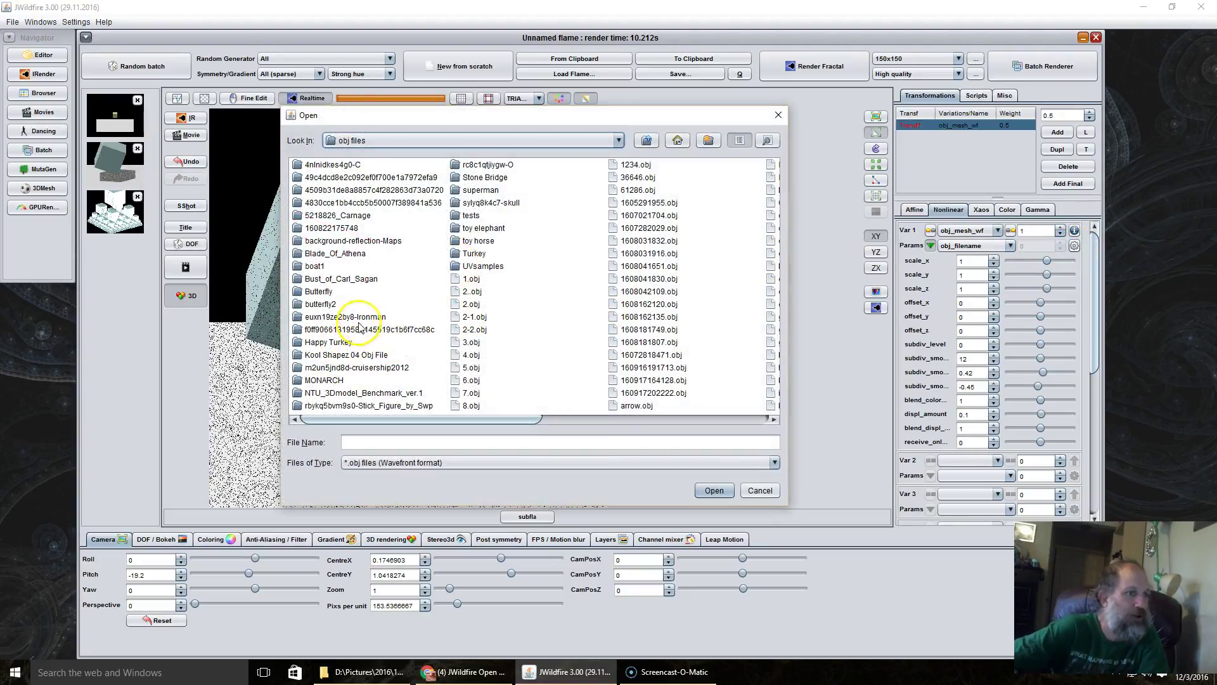
click(330, 345)
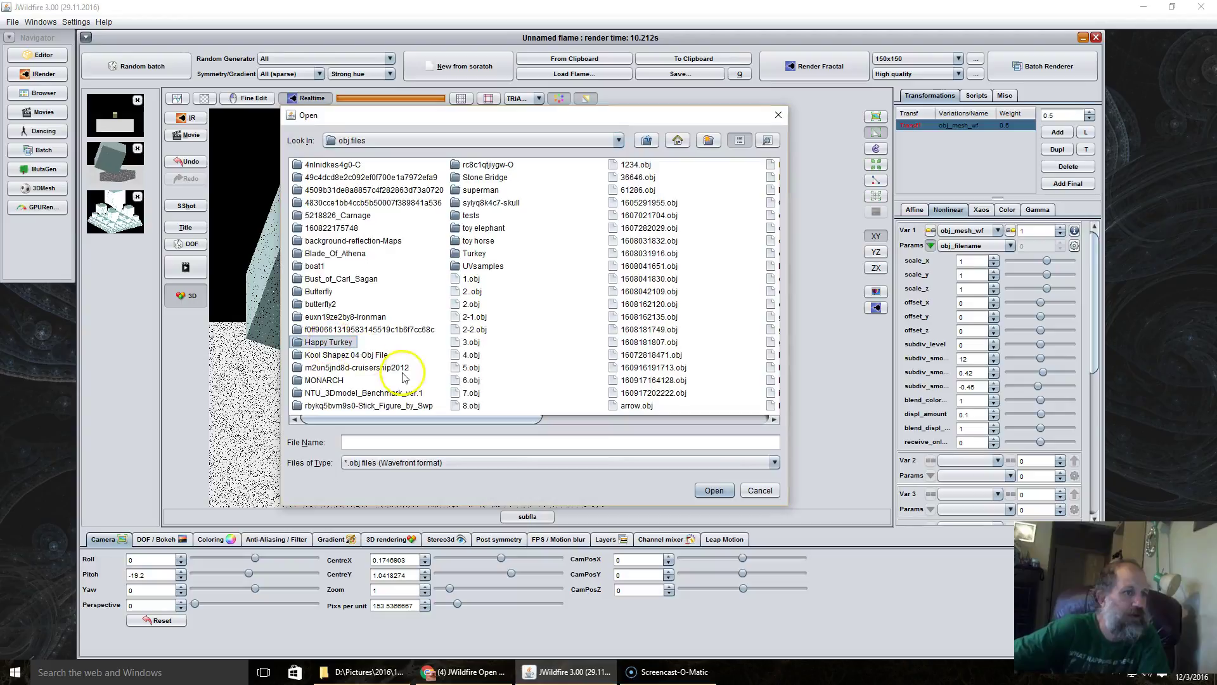
click(330, 342)
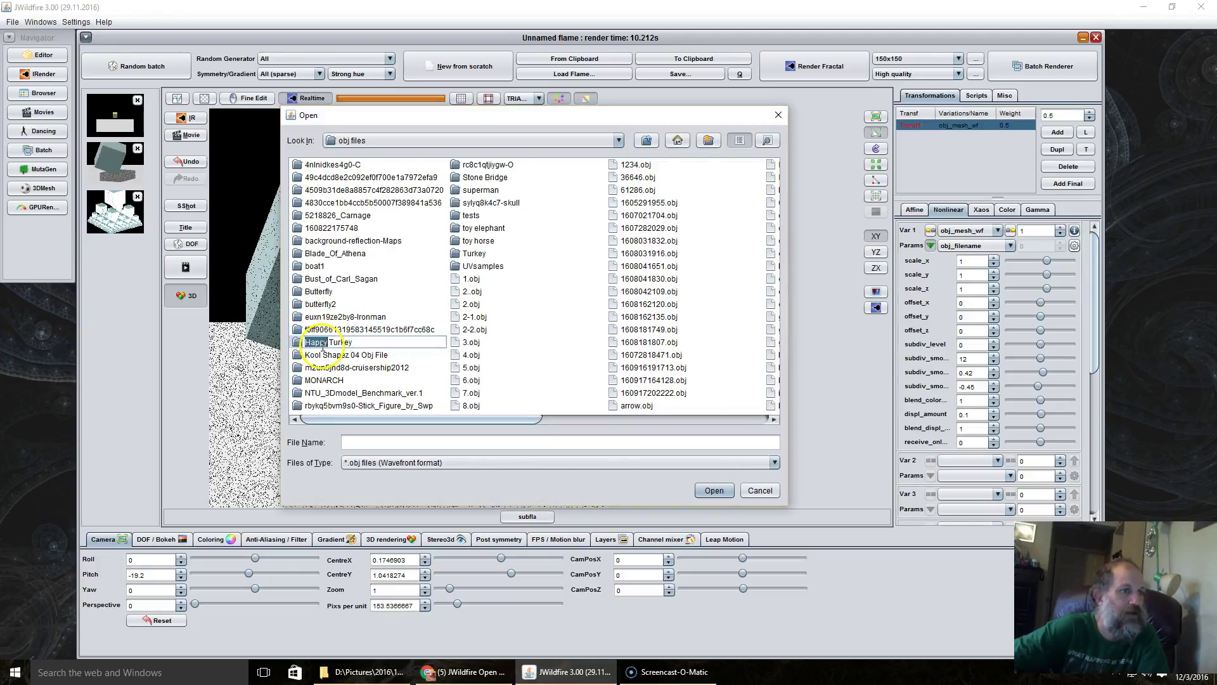
drag(328, 342, 293, 346)
click(295, 344)
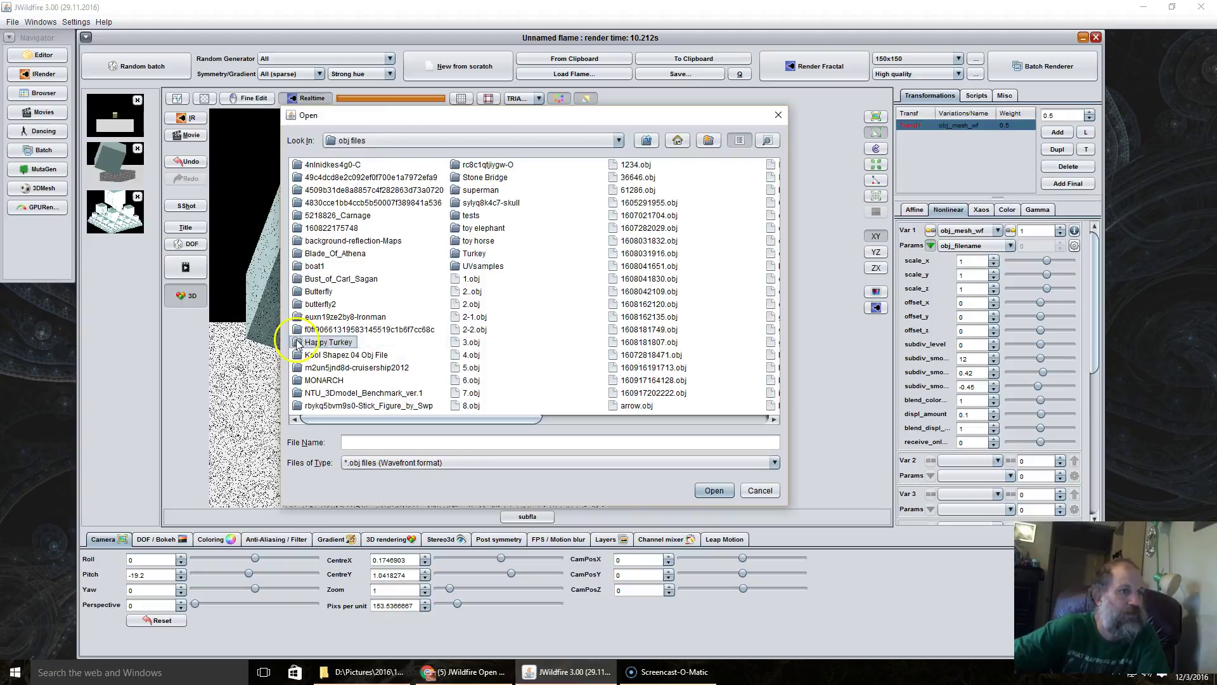
double_click(297, 345)
double_click(320, 166)
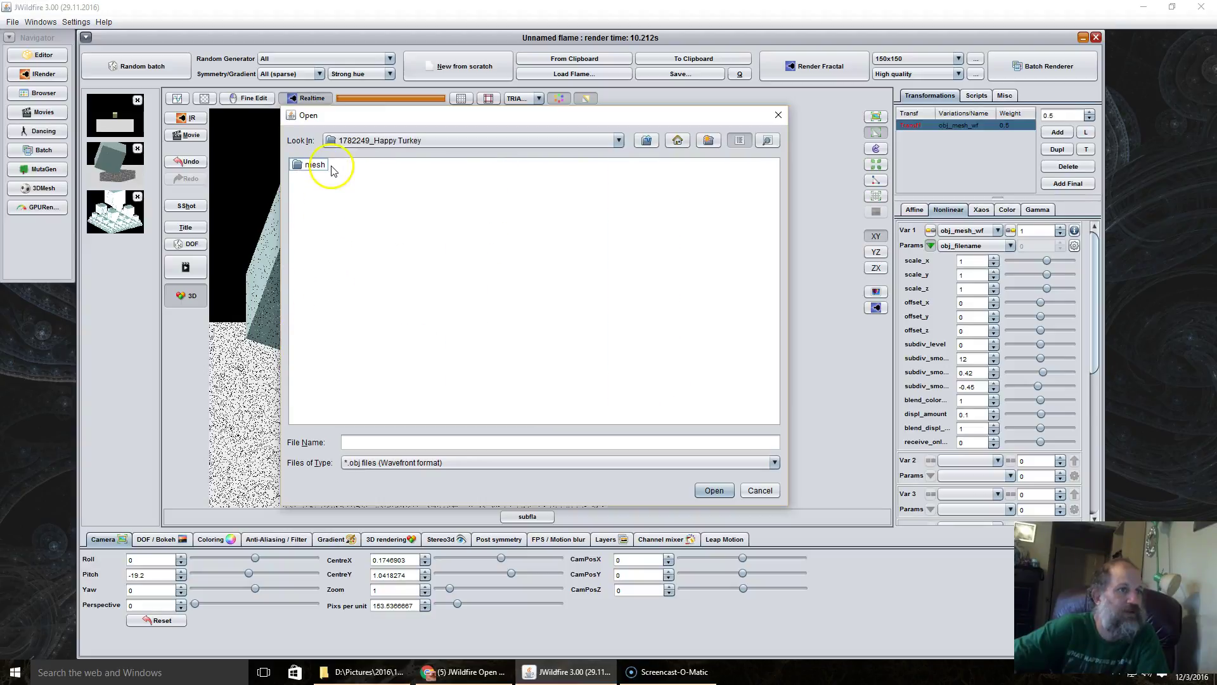
double_click(318, 167)
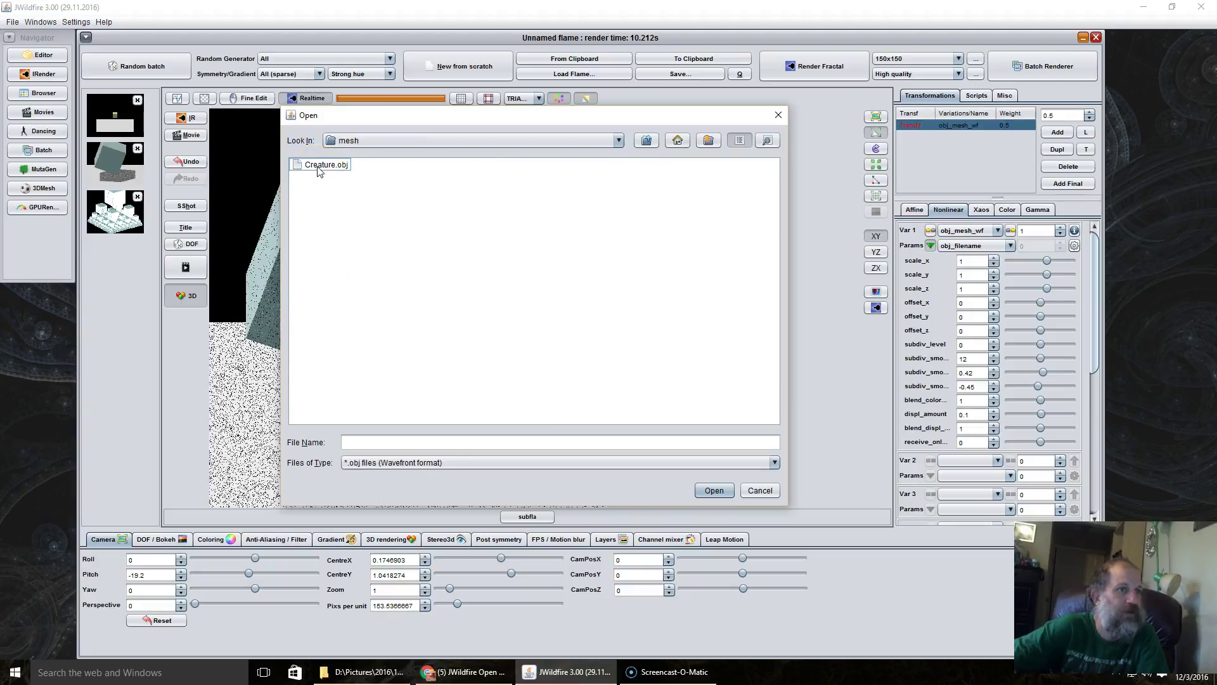
click(319, 167)
click(711, 490)
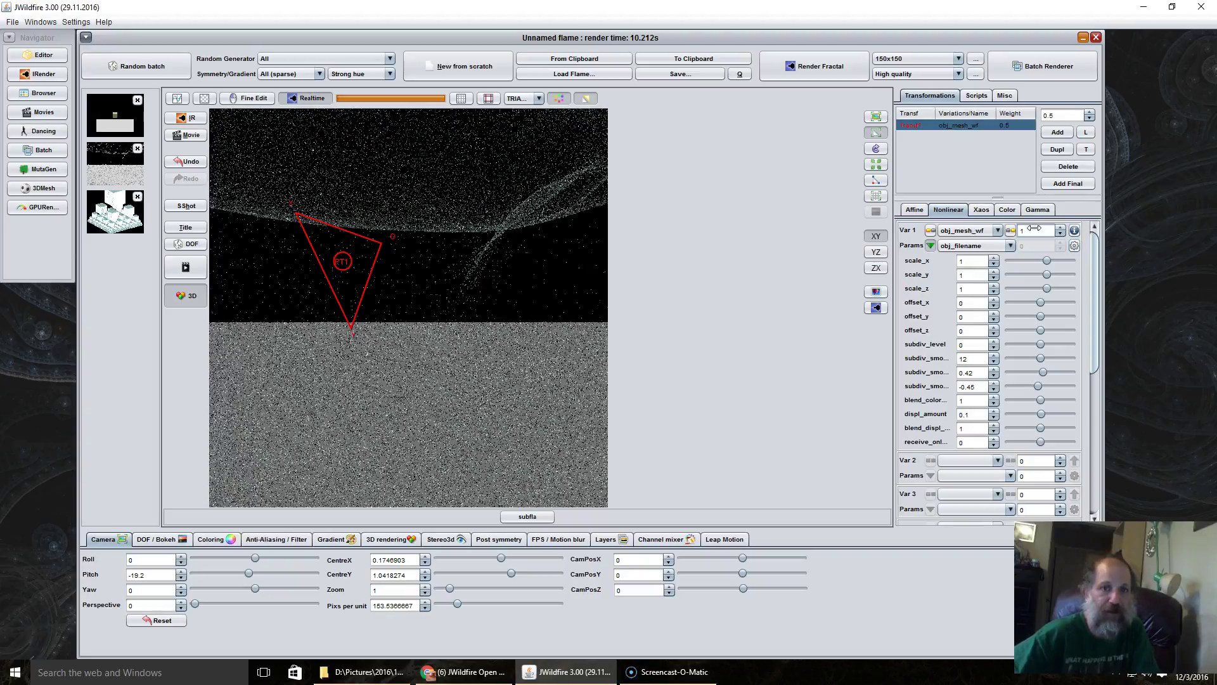
- Lower the obj_mesh_wf amount on Var 1 to 0.02
drag(1034, 228, 963, 241)
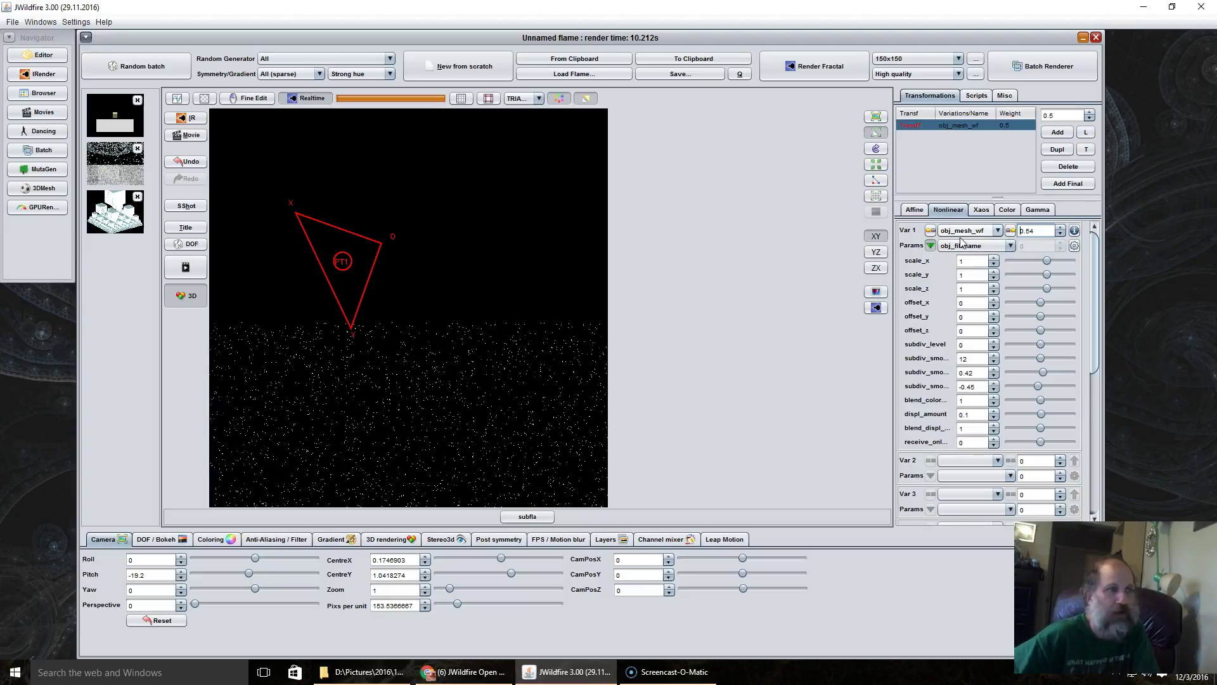
drag(964, 241, 880, 250)
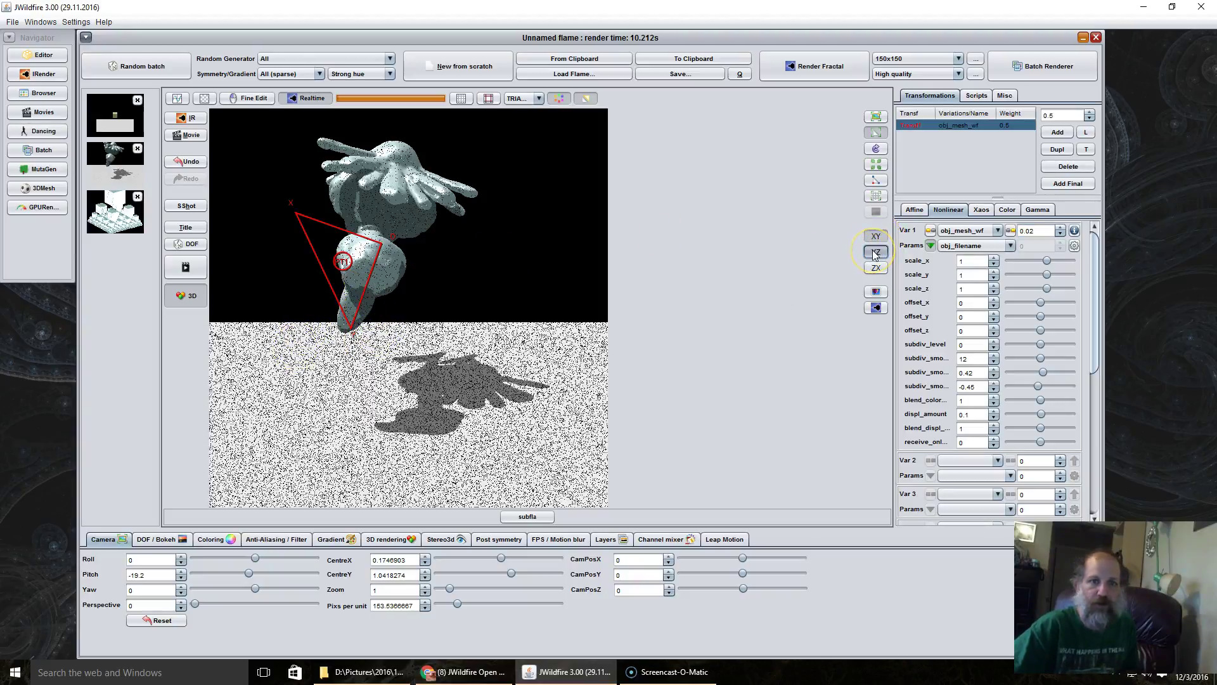
- Rotate and reposition the turkey in the YZ, ZX and XY planes so it stands upright facing forward
drag(587, 218, 355, 277)
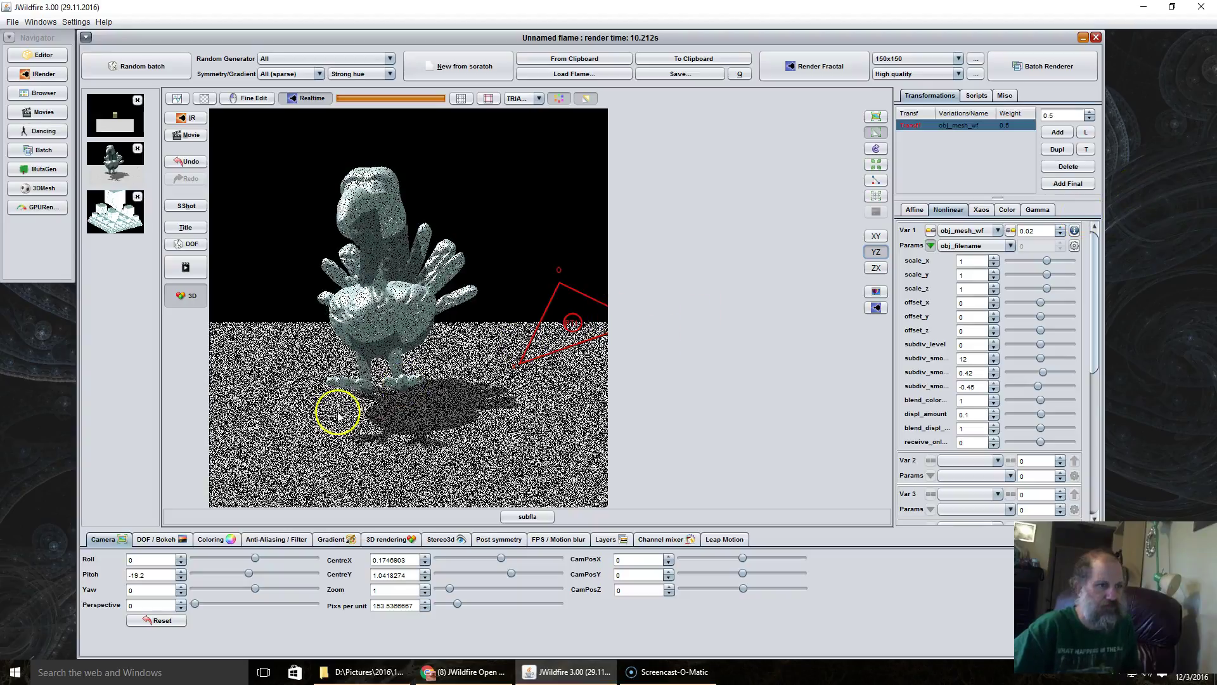
mouse_move(337, 413)
mouse_down()
mouse_move(389, 394)
mouse_move(406, 369)
mouse_up()
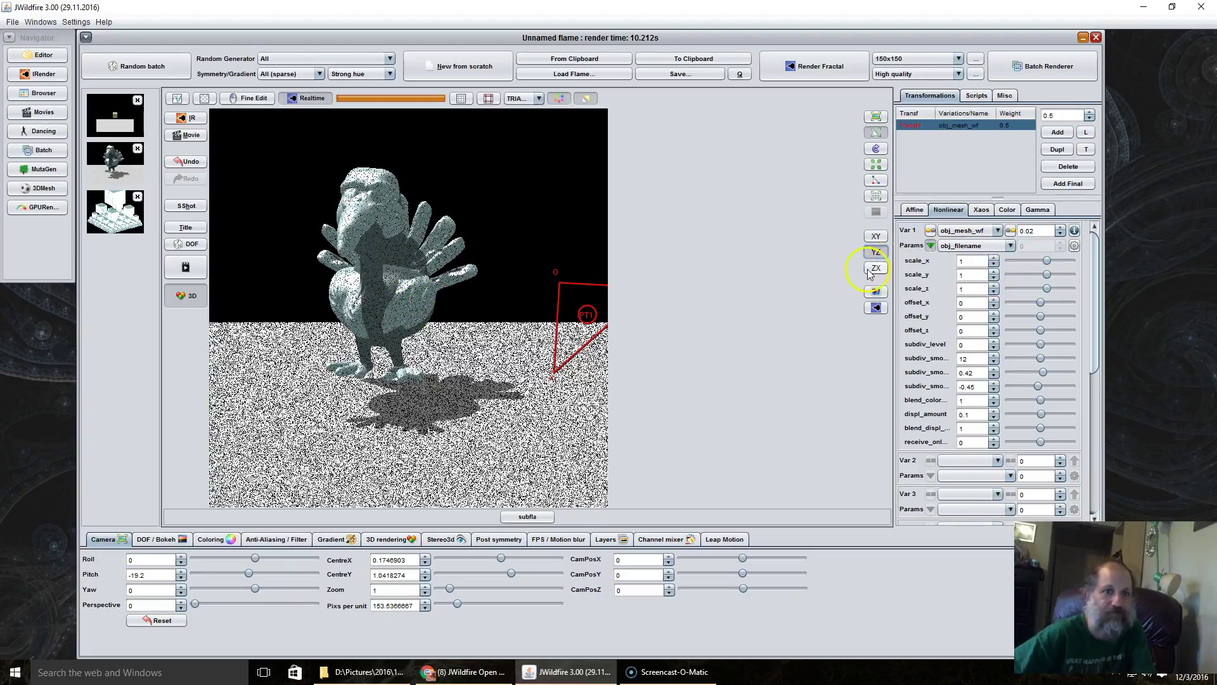
click(886, 272)
click(875, 236)
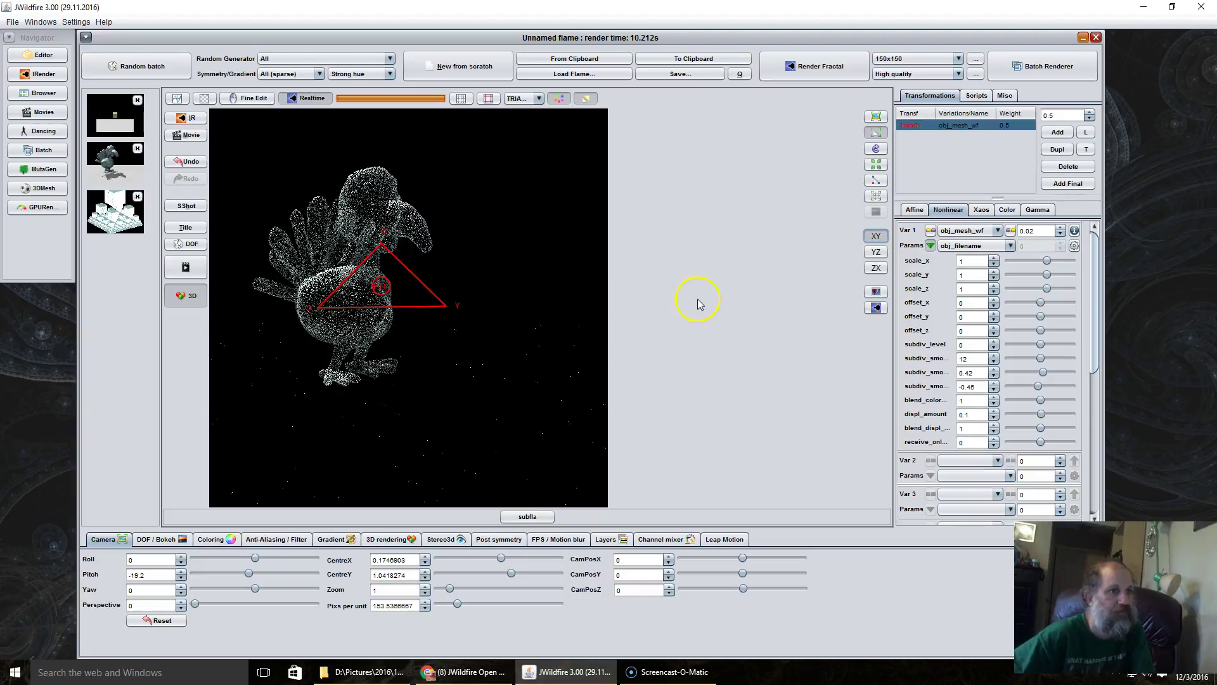
drag(481, 285, 456, 280)
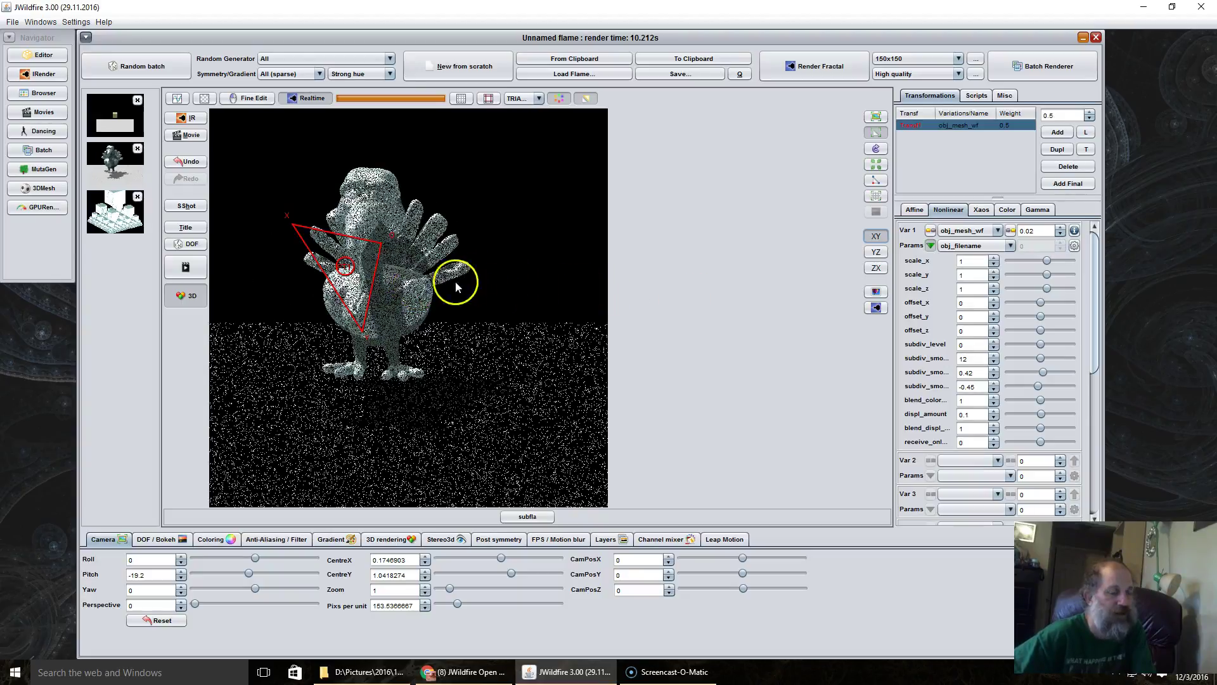
drag(538, 265, 397, 283)
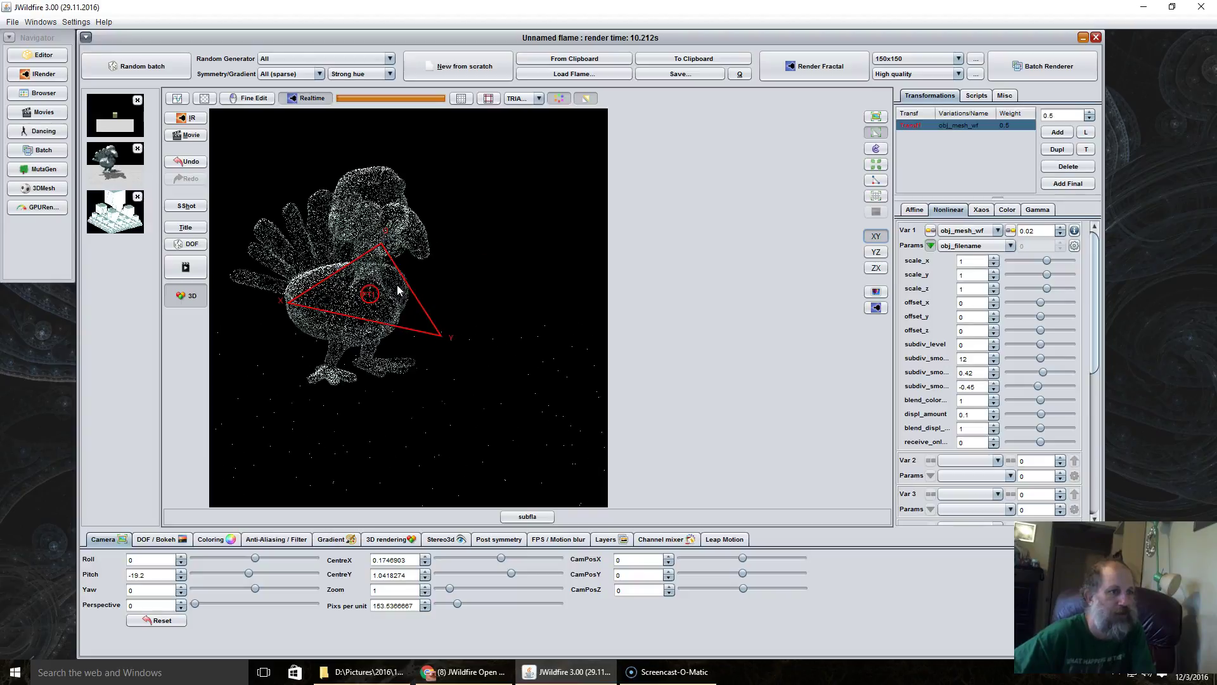
mouse_move(398, 290)
mouse_down()
mouse_move(414, 291)
mouse_move(382, 354)
mouse_move(402, 219)
mouse_move(390, 279)
mouse_up()
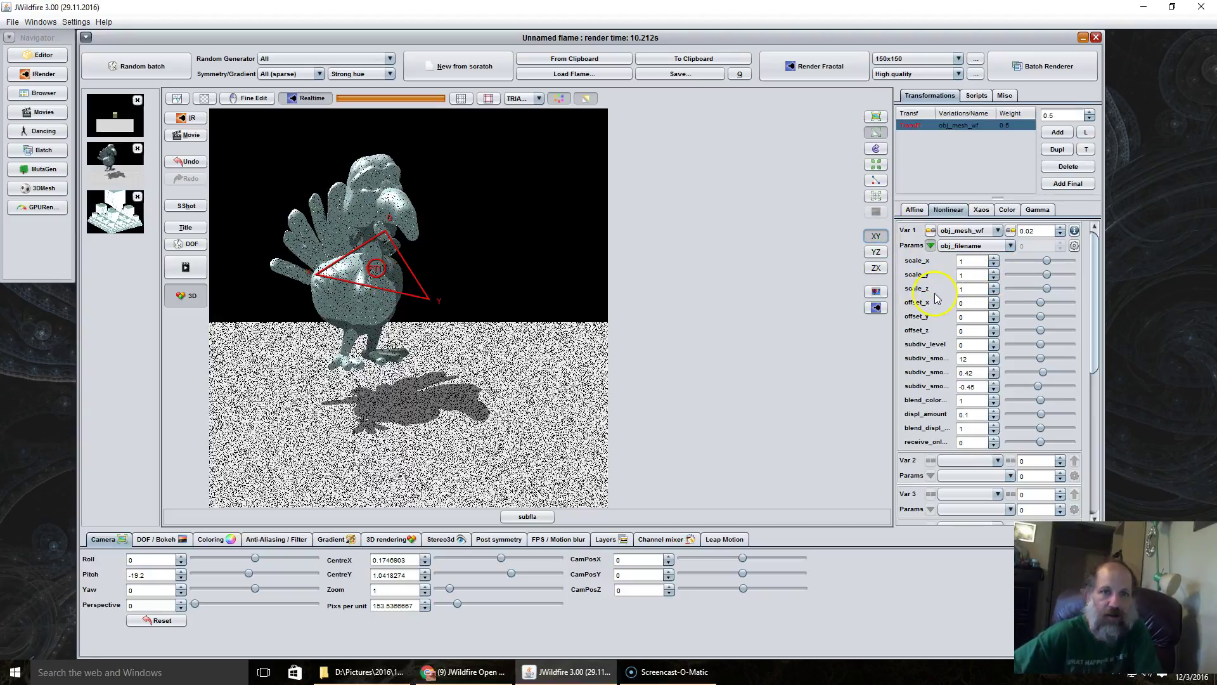
- Set colormap_filename to Creature.png from obj files > Happy Turkey > 1782249_Happy Turkey > mesh
click(983, 247)
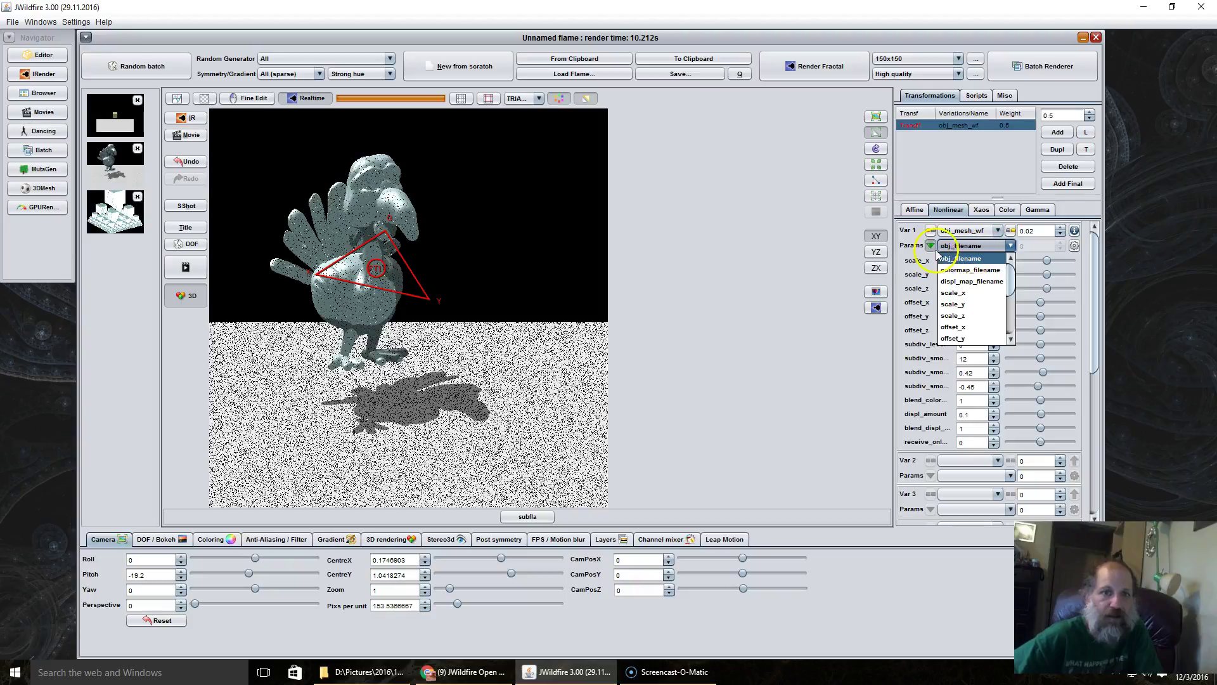
click(962, 271)
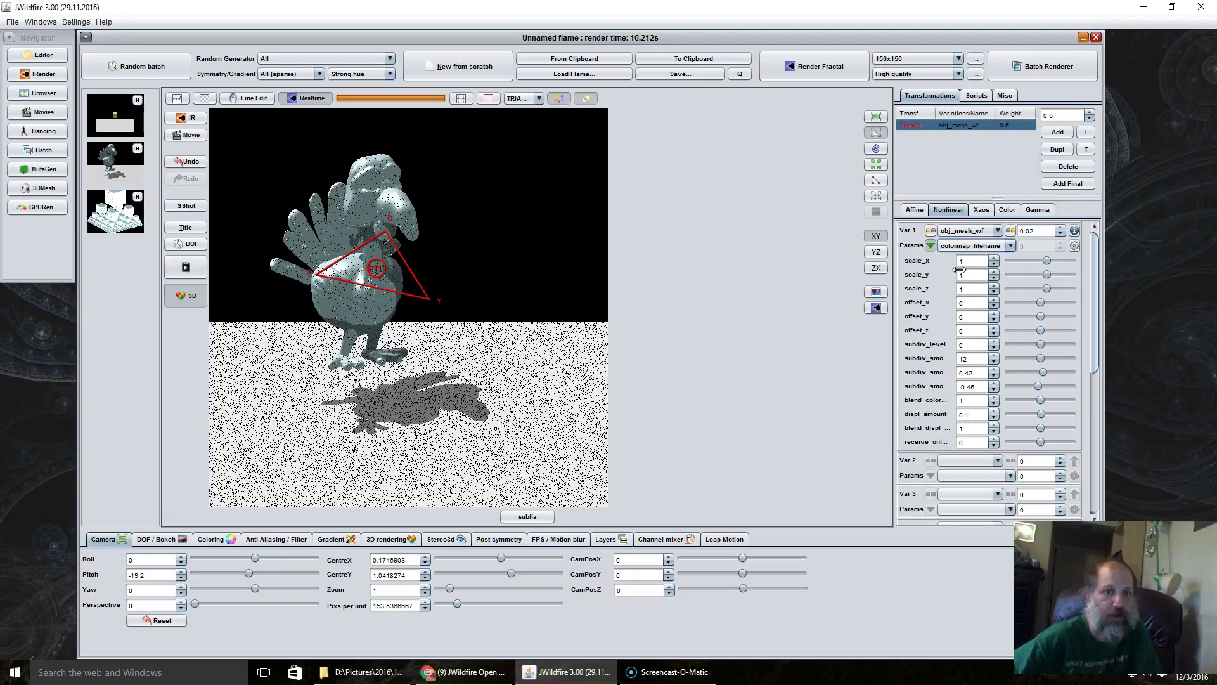
click(1075, 246)
click(698, 140)
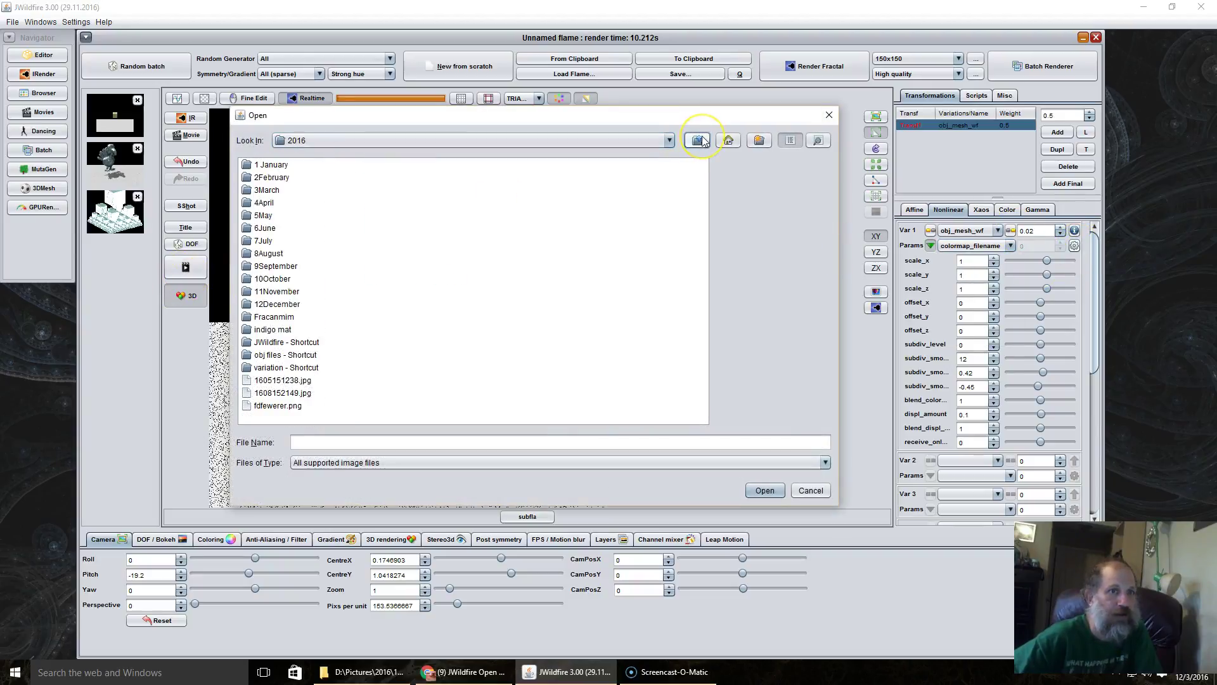
click(698, 140)
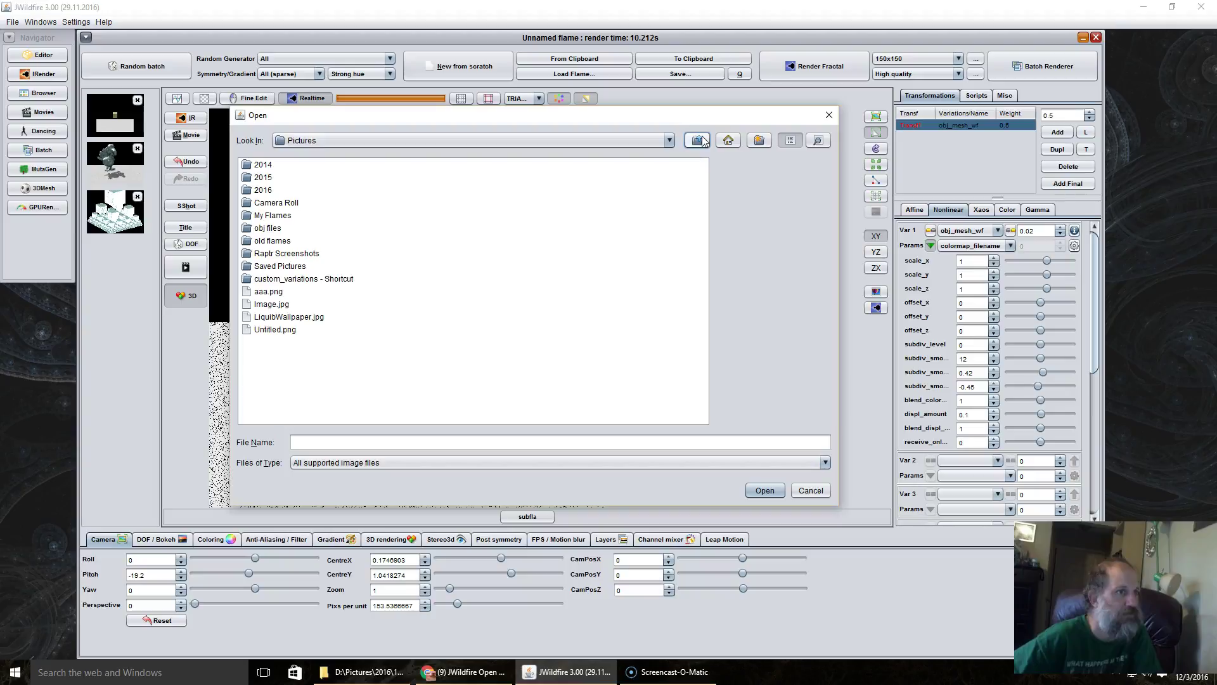
click(266, 230)
double_click(265, 230)
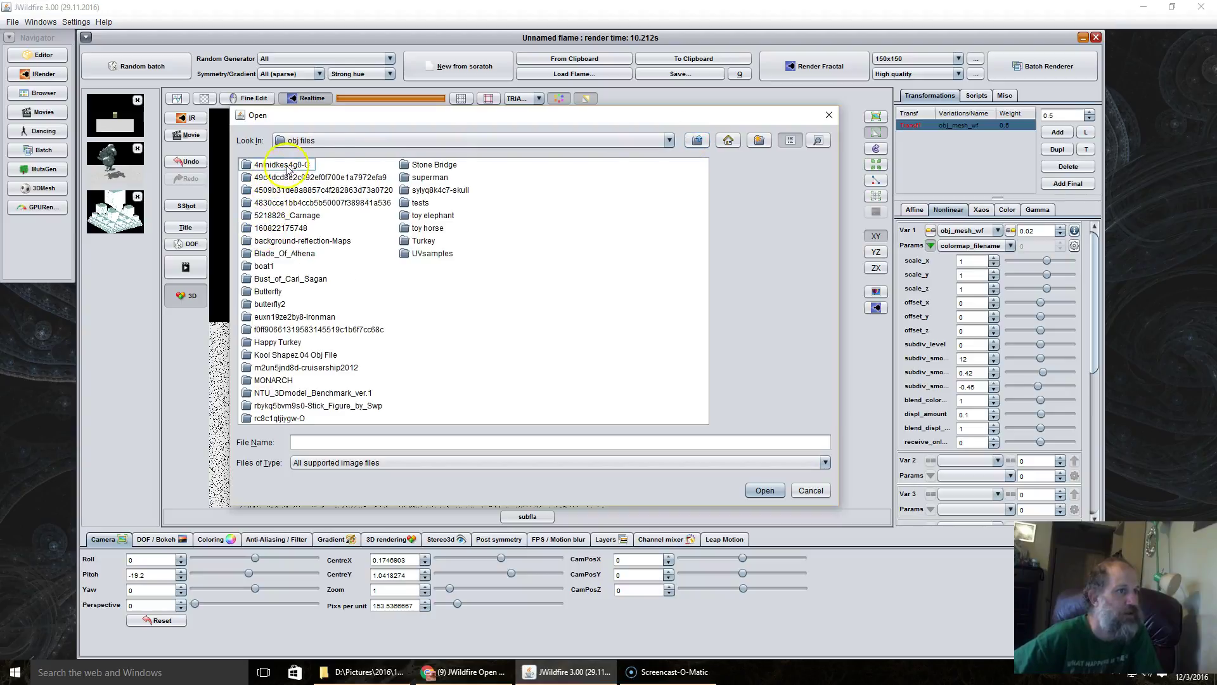
double_click(289, 343)
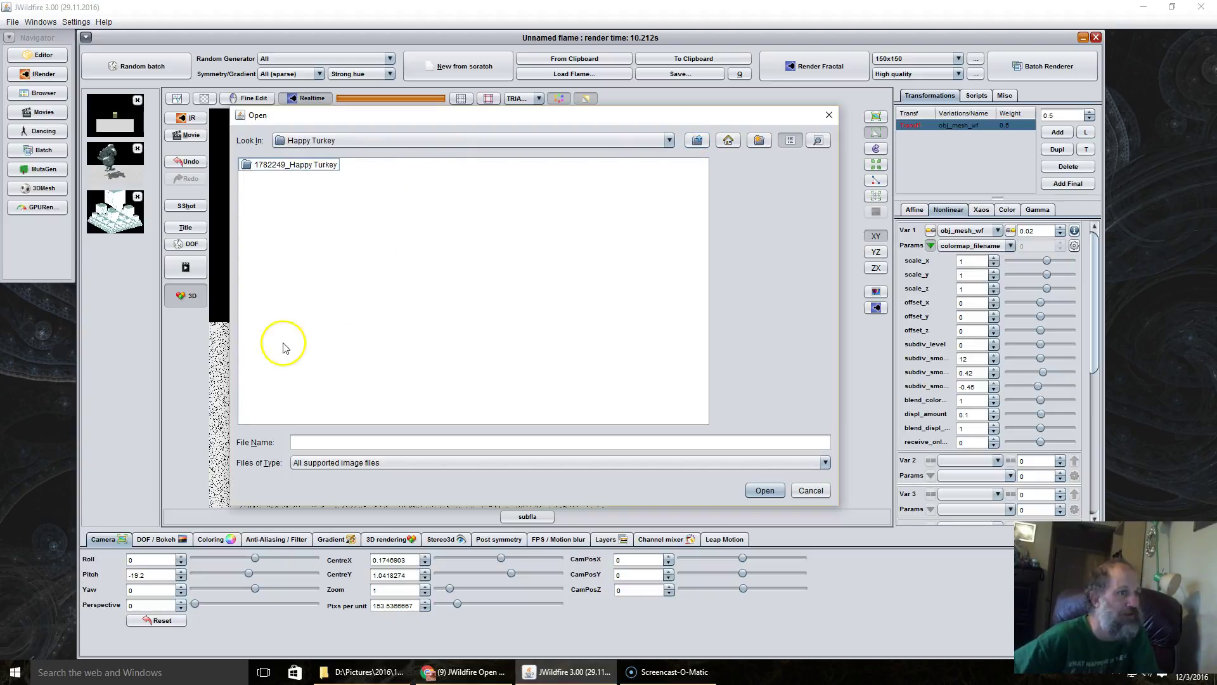
click(291, 167)
double_click(292, 168)
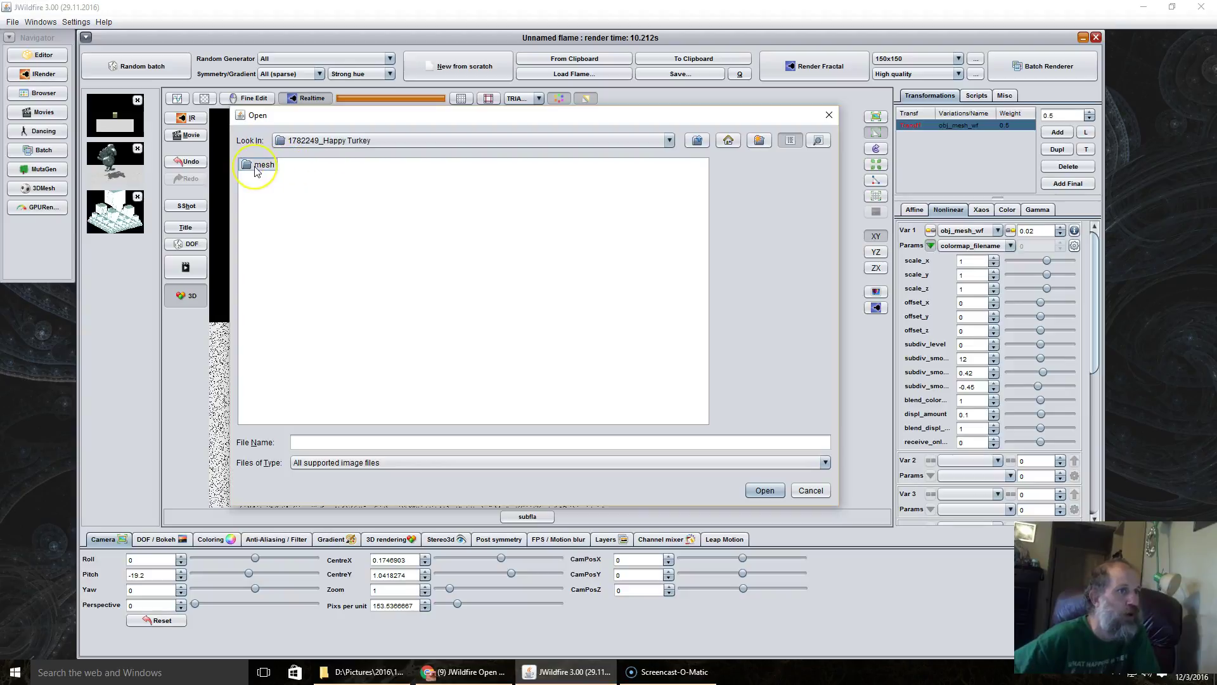
double_click(260, 166)
click(266, 165)
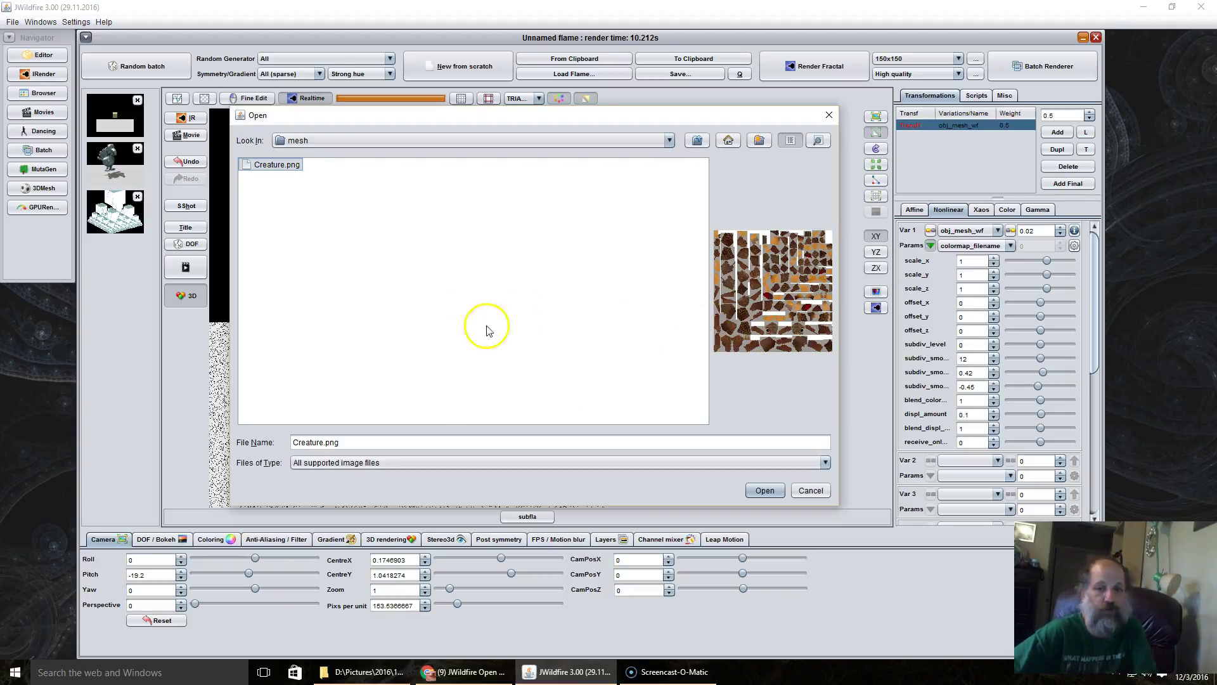
click(760, 493)
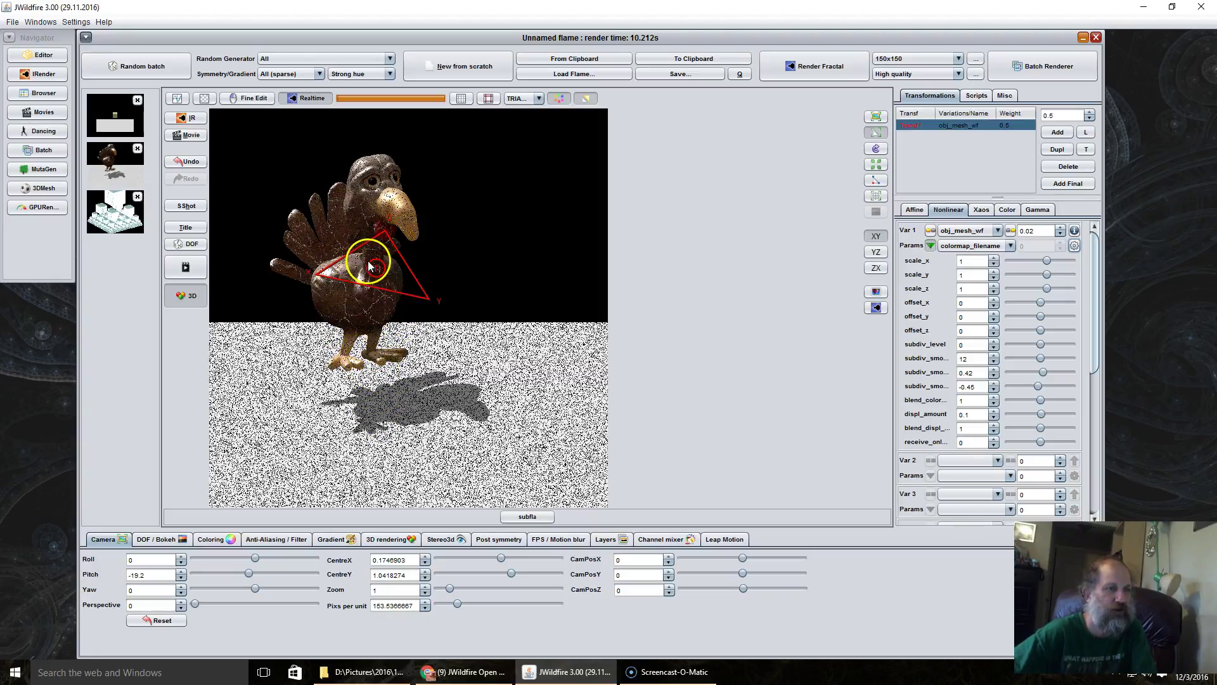
- Move the turkey toward the right of the frame and enlarge it
drag(370, 265, 416, 275)
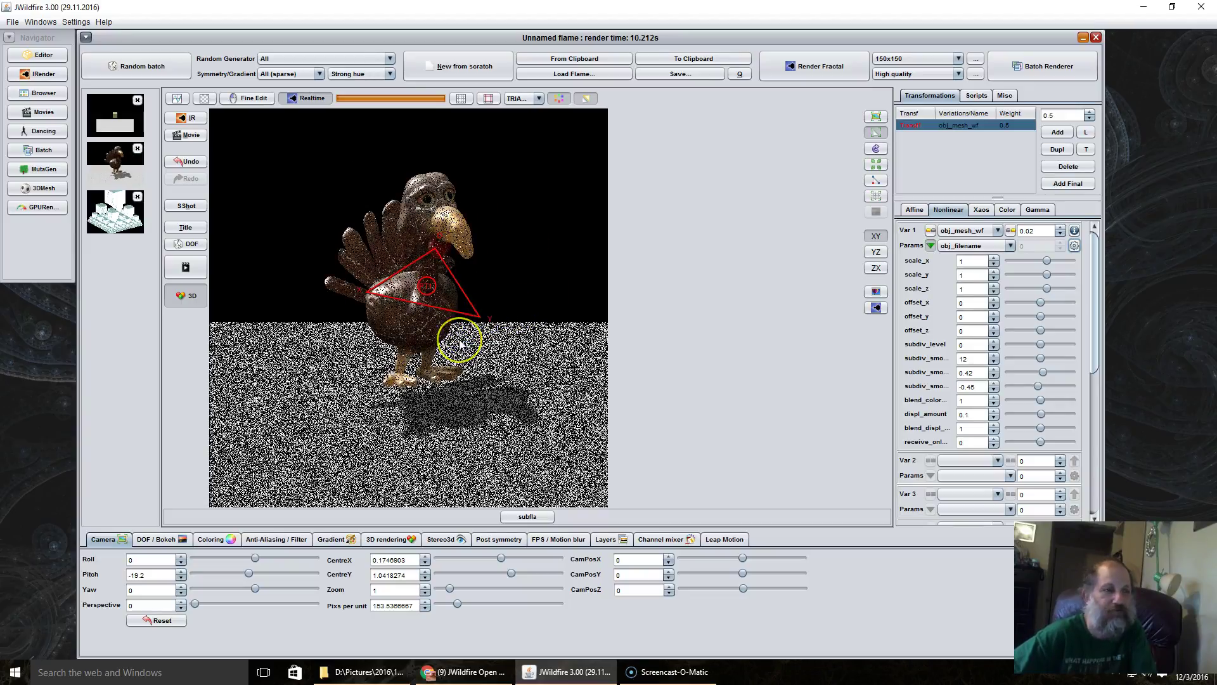
scroll(459, 340, up, 2)
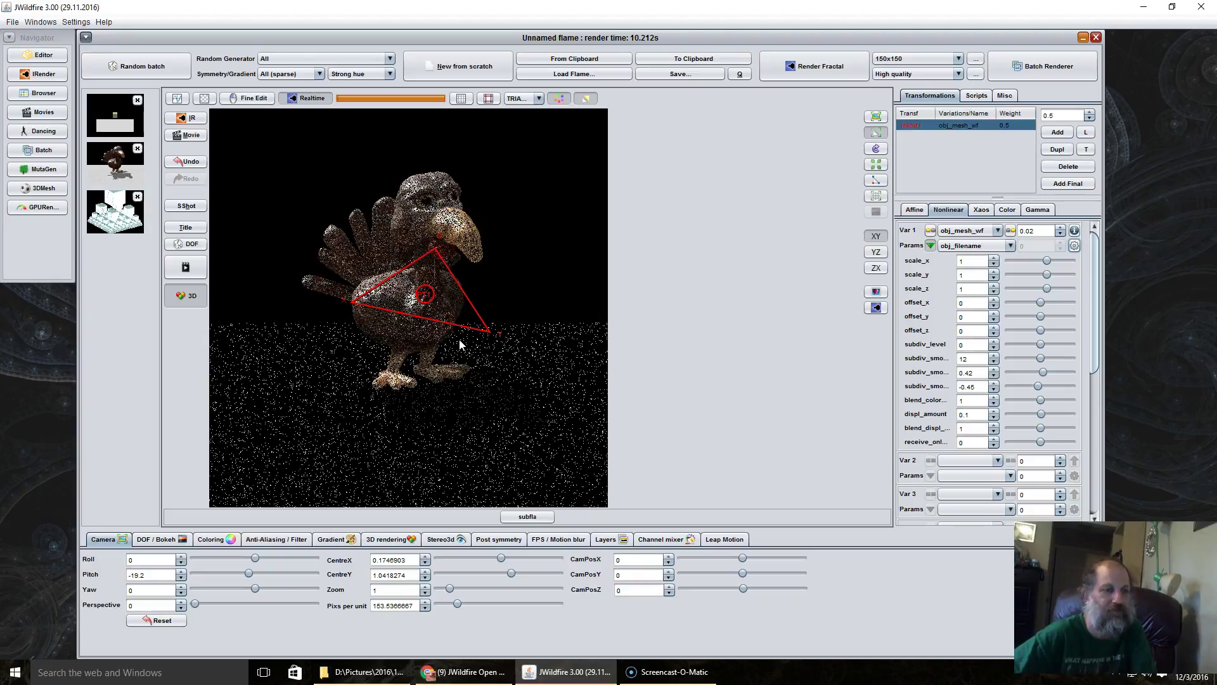
scroll(461, 345, up, 1)
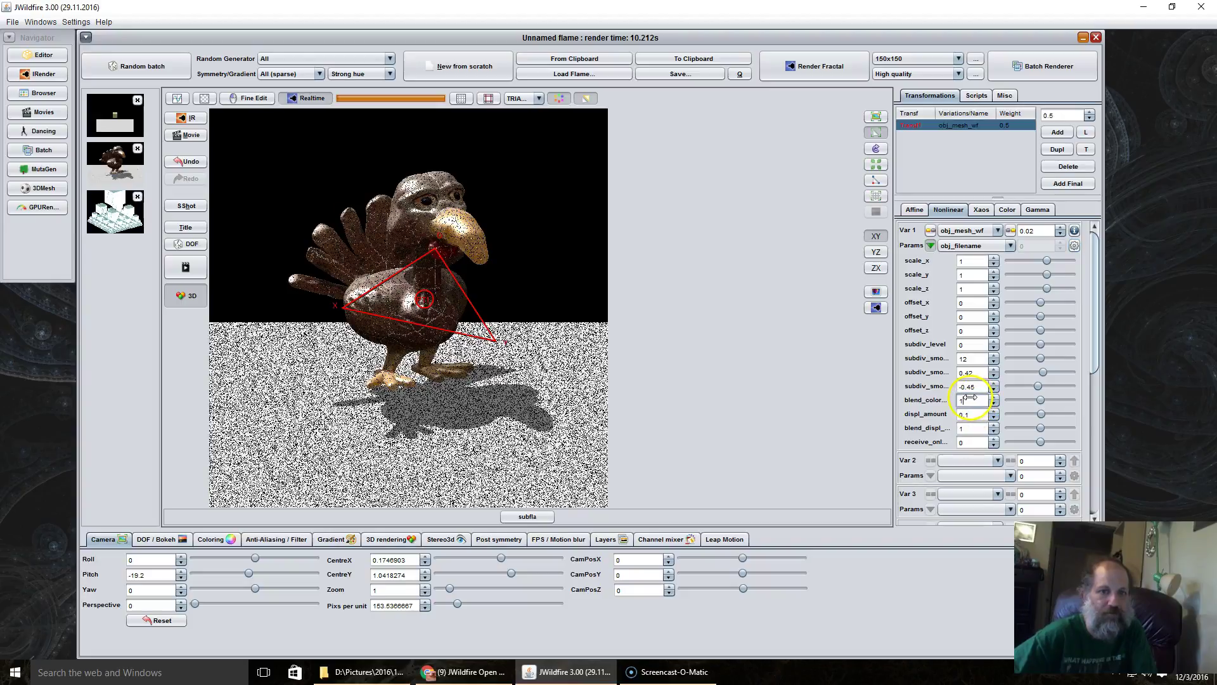
- Set blend_color to -0.092 and render a full-quality preview
drag(970, 398, 878, 389)
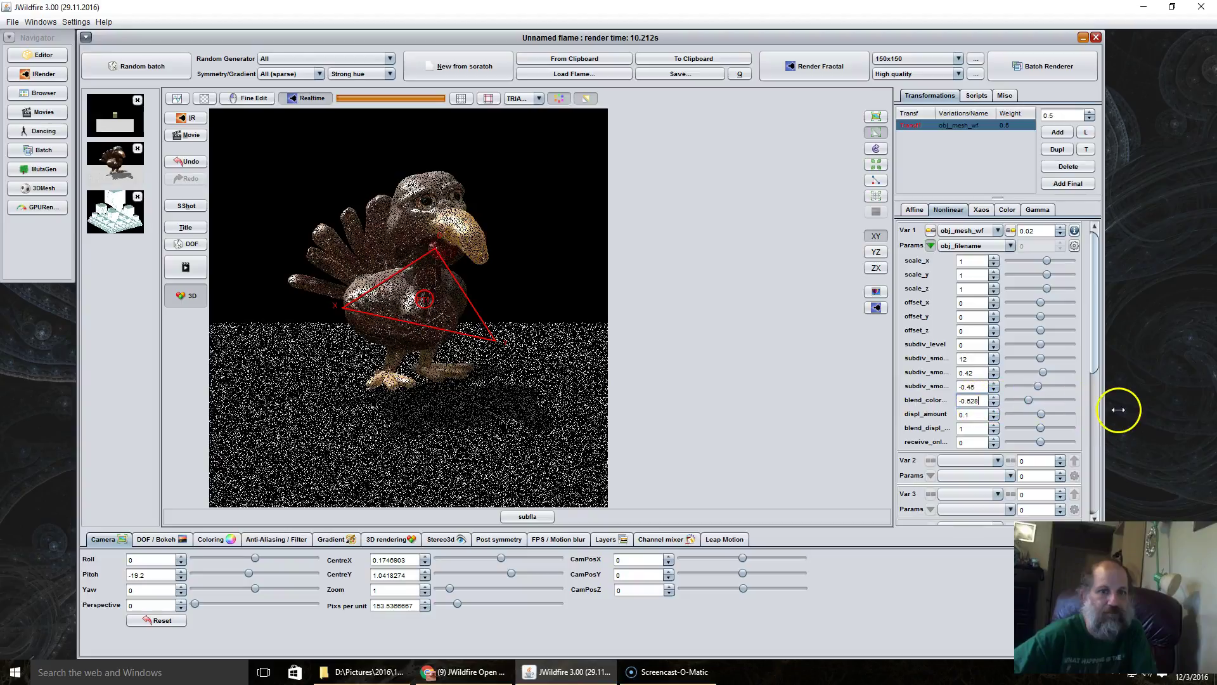
drag(1119, 409, 1121, 410)
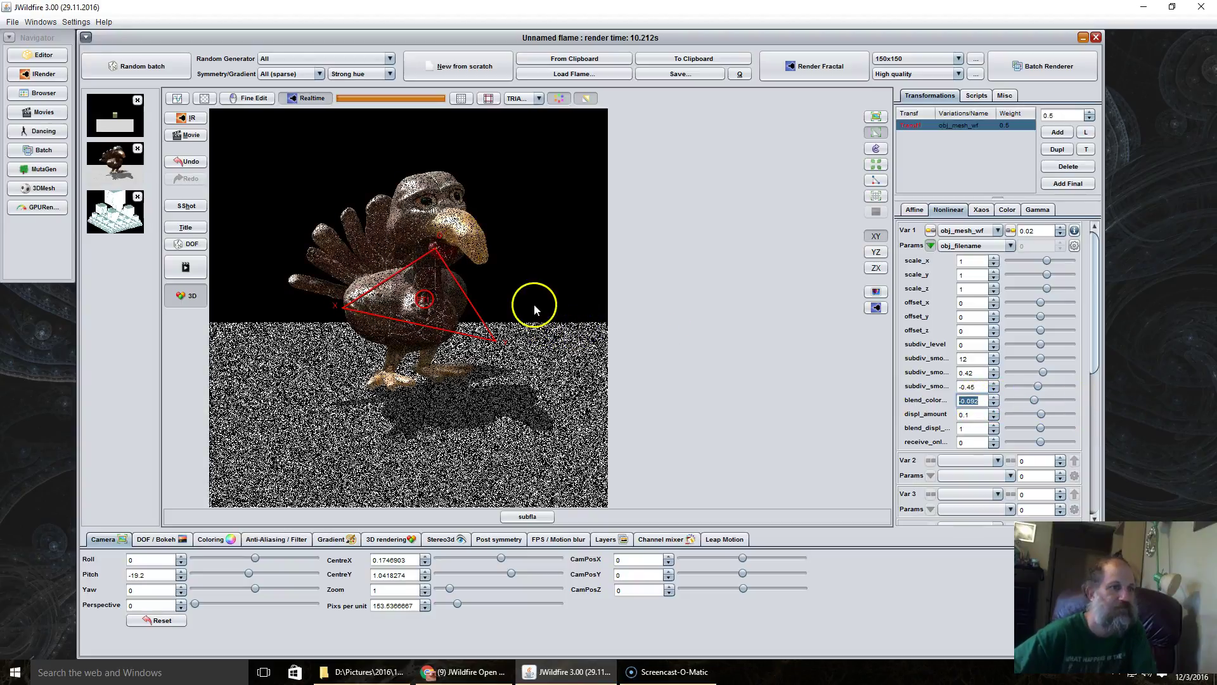
click(874, 309)
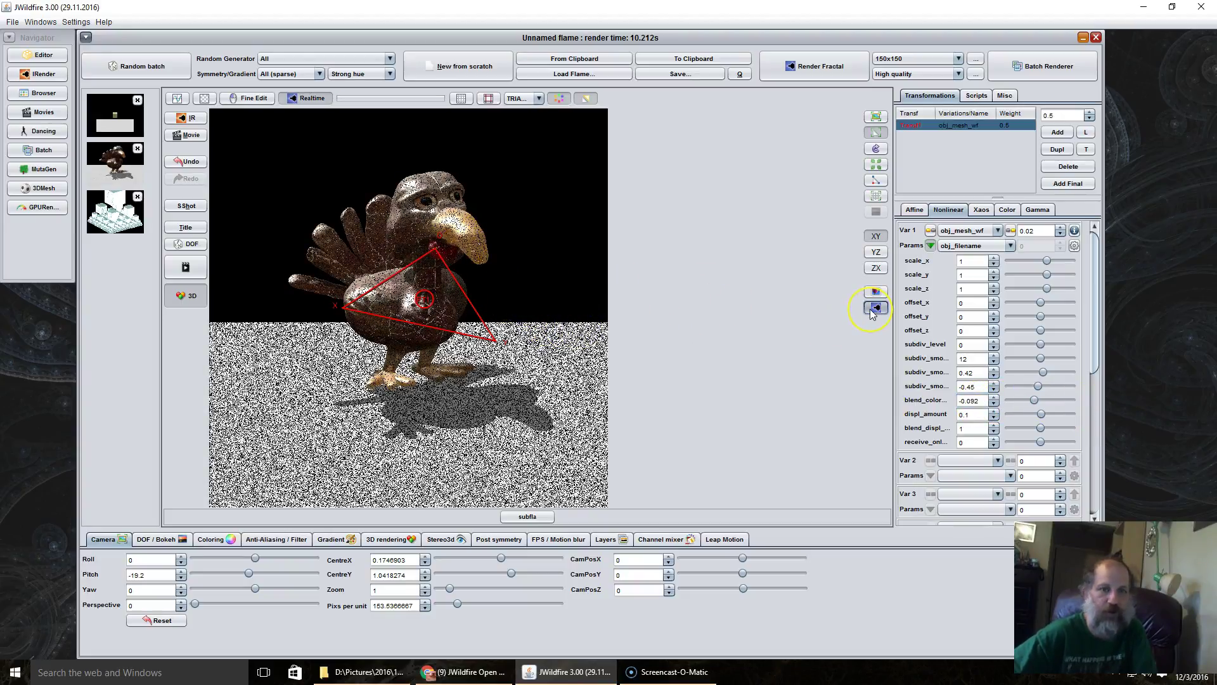